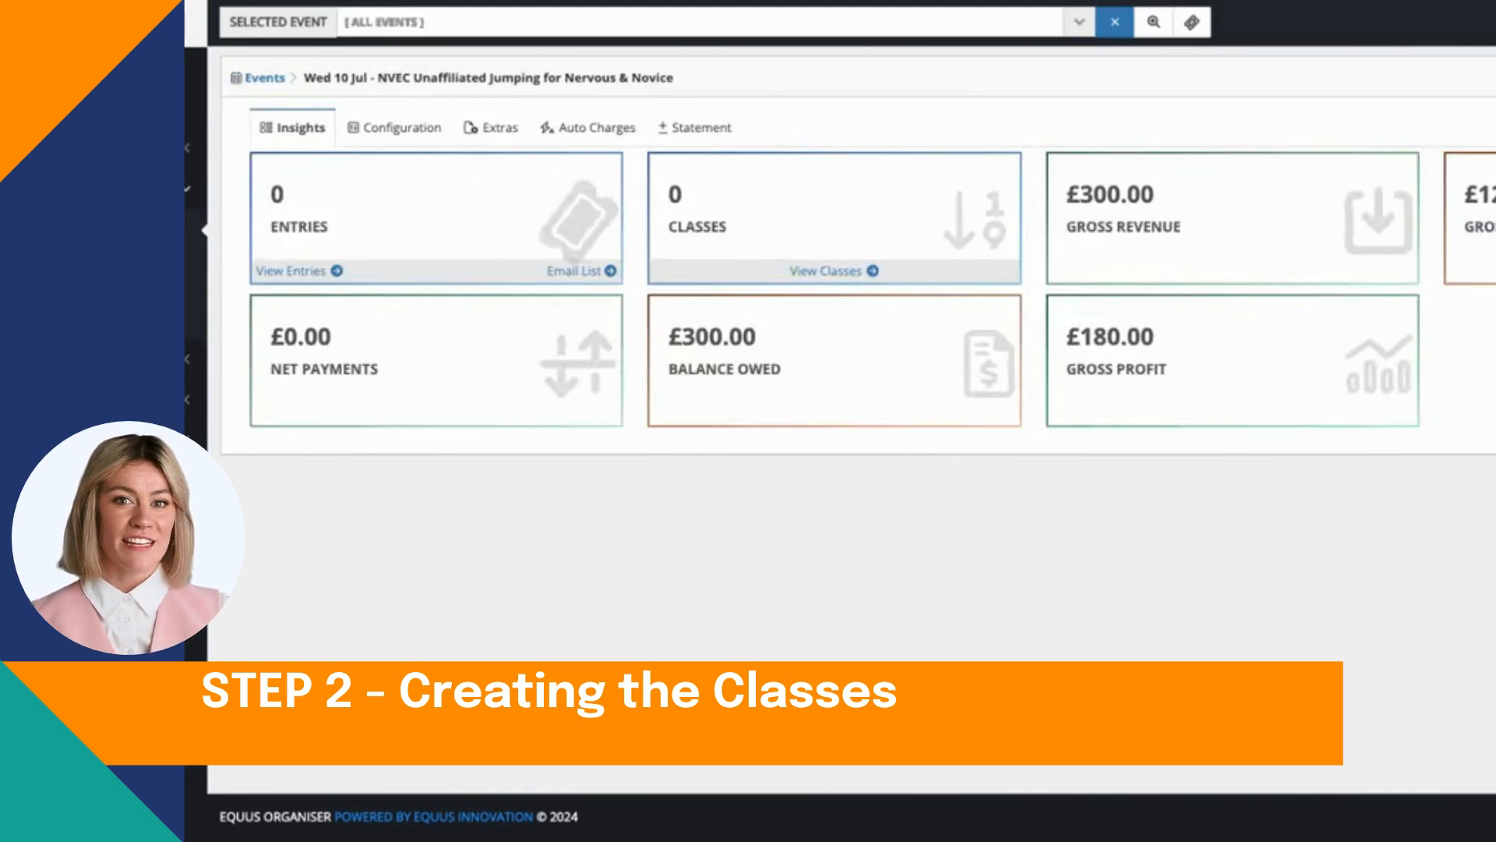
Step: Open the event's classes and start a new class with class number 1 and the name Clear Round
left_click(841, 279)
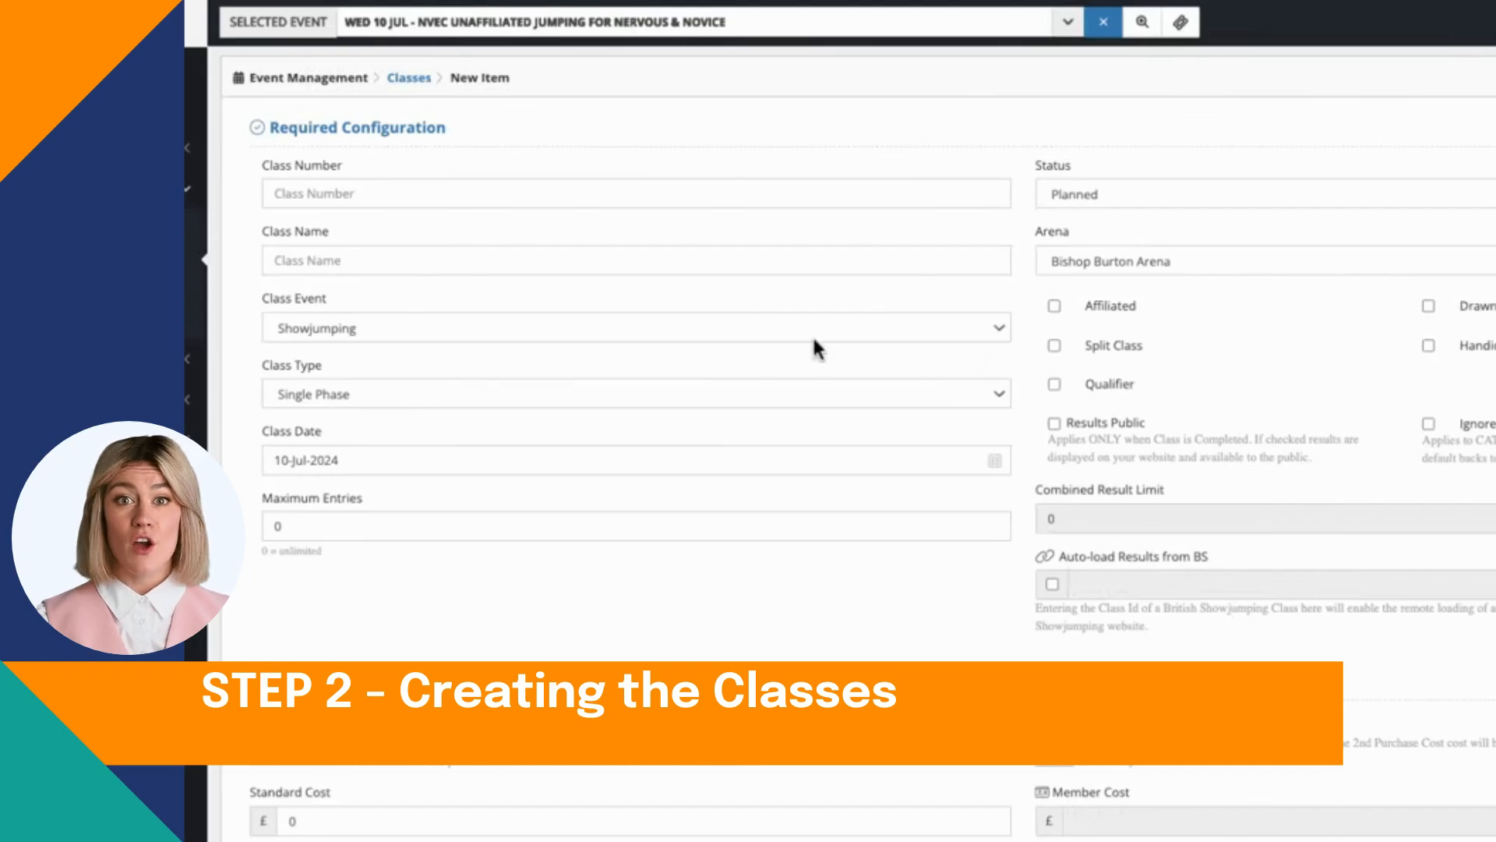
left_click(395, 192)
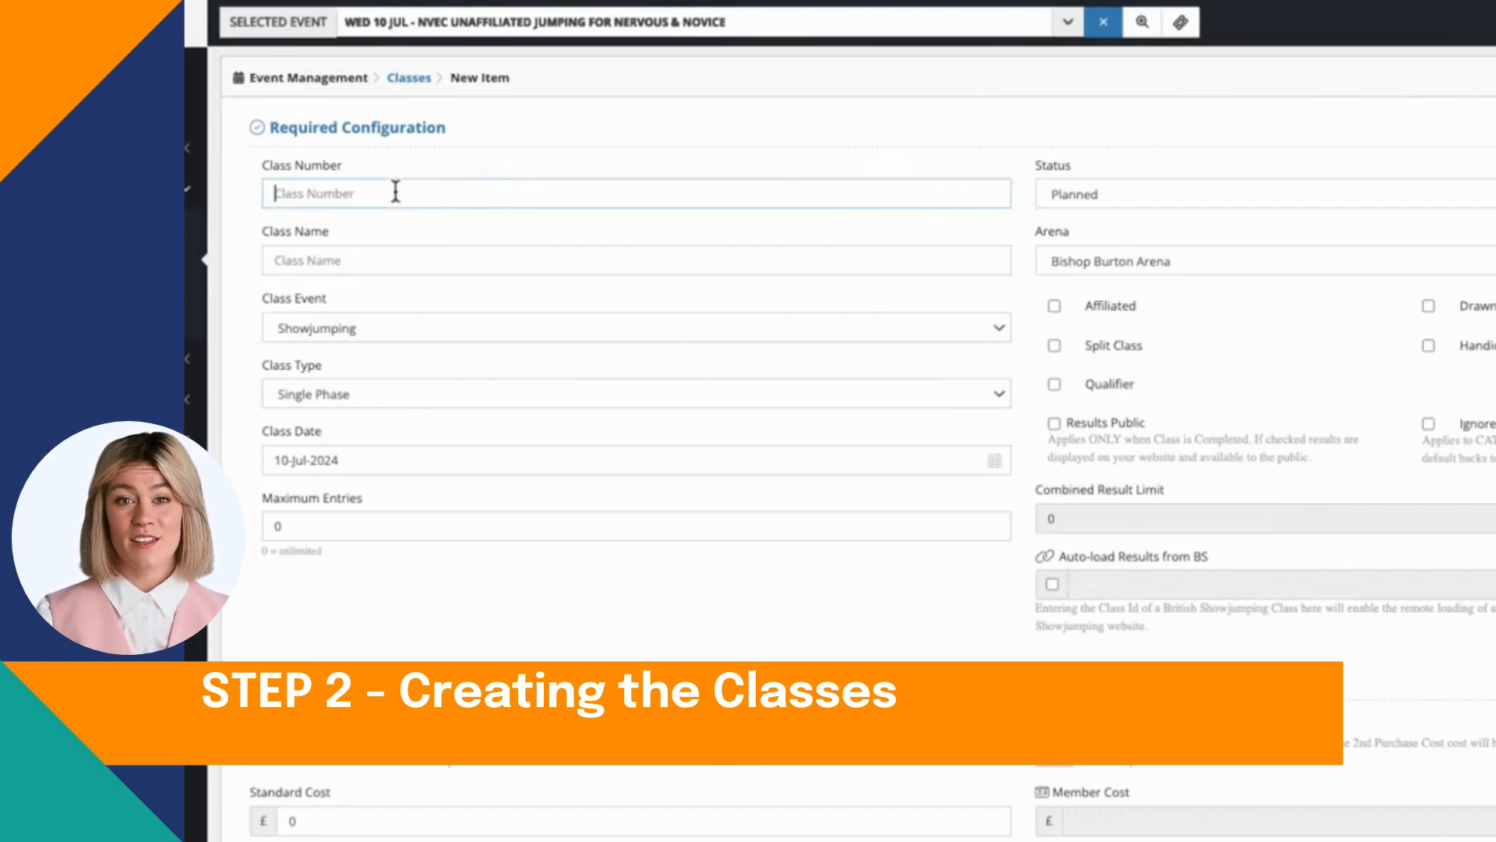
type("1")
left_click(316, 263)
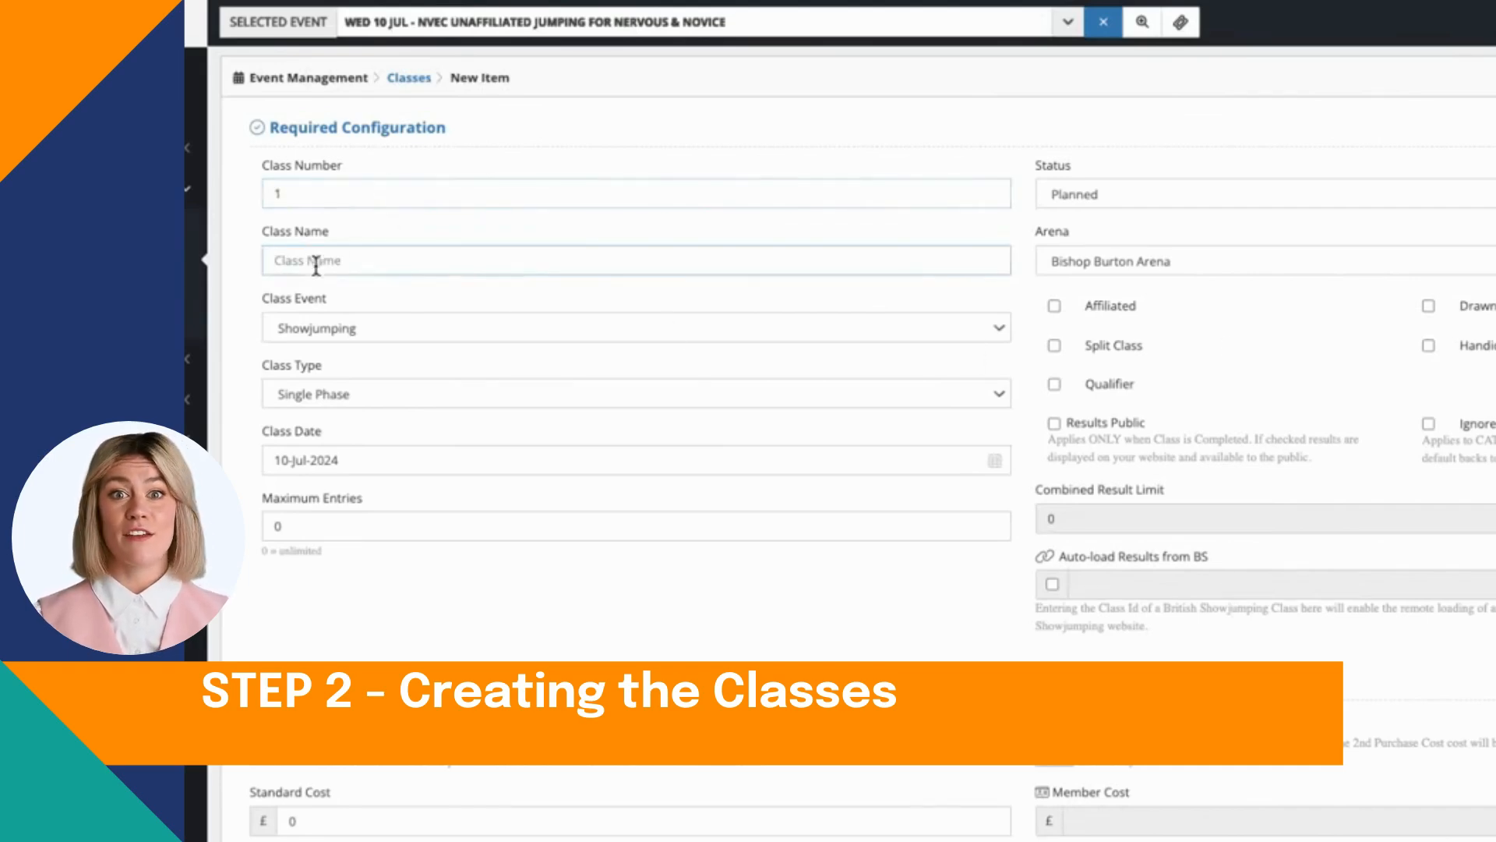
type("Cle")
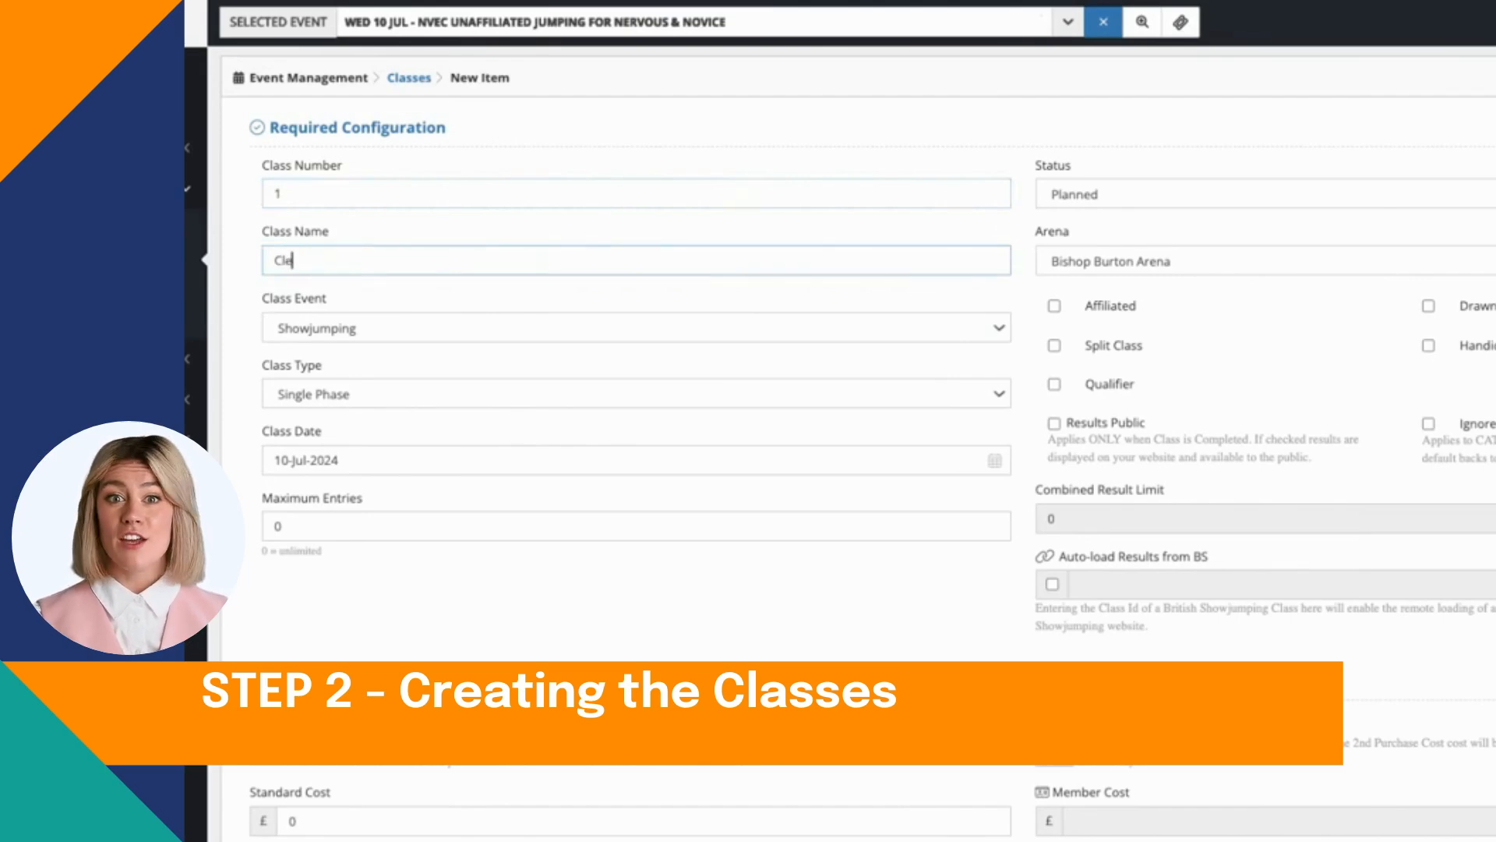
type("ar Round")
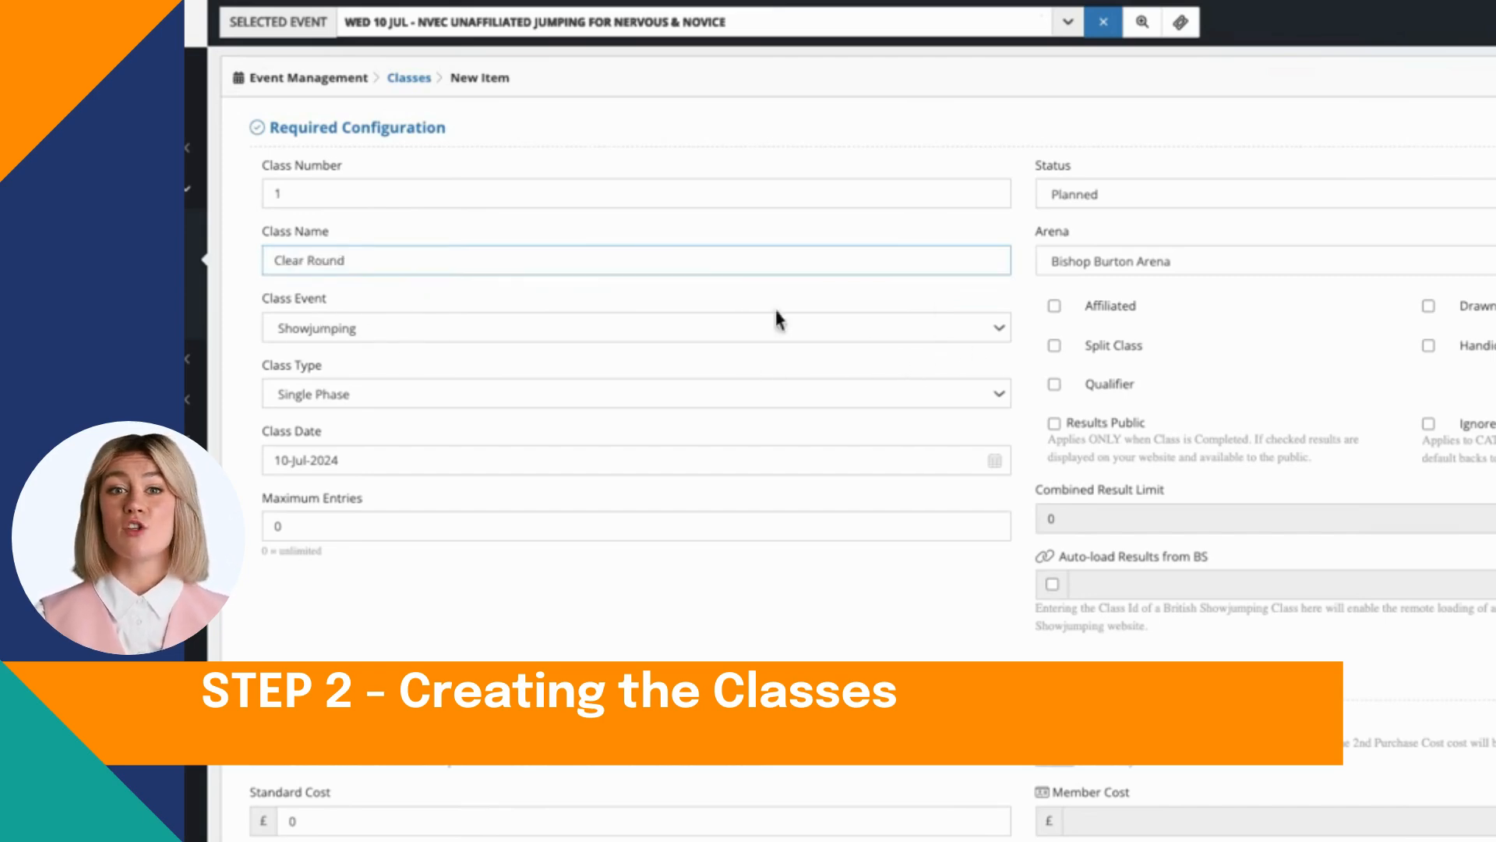
left_click(899, 282)
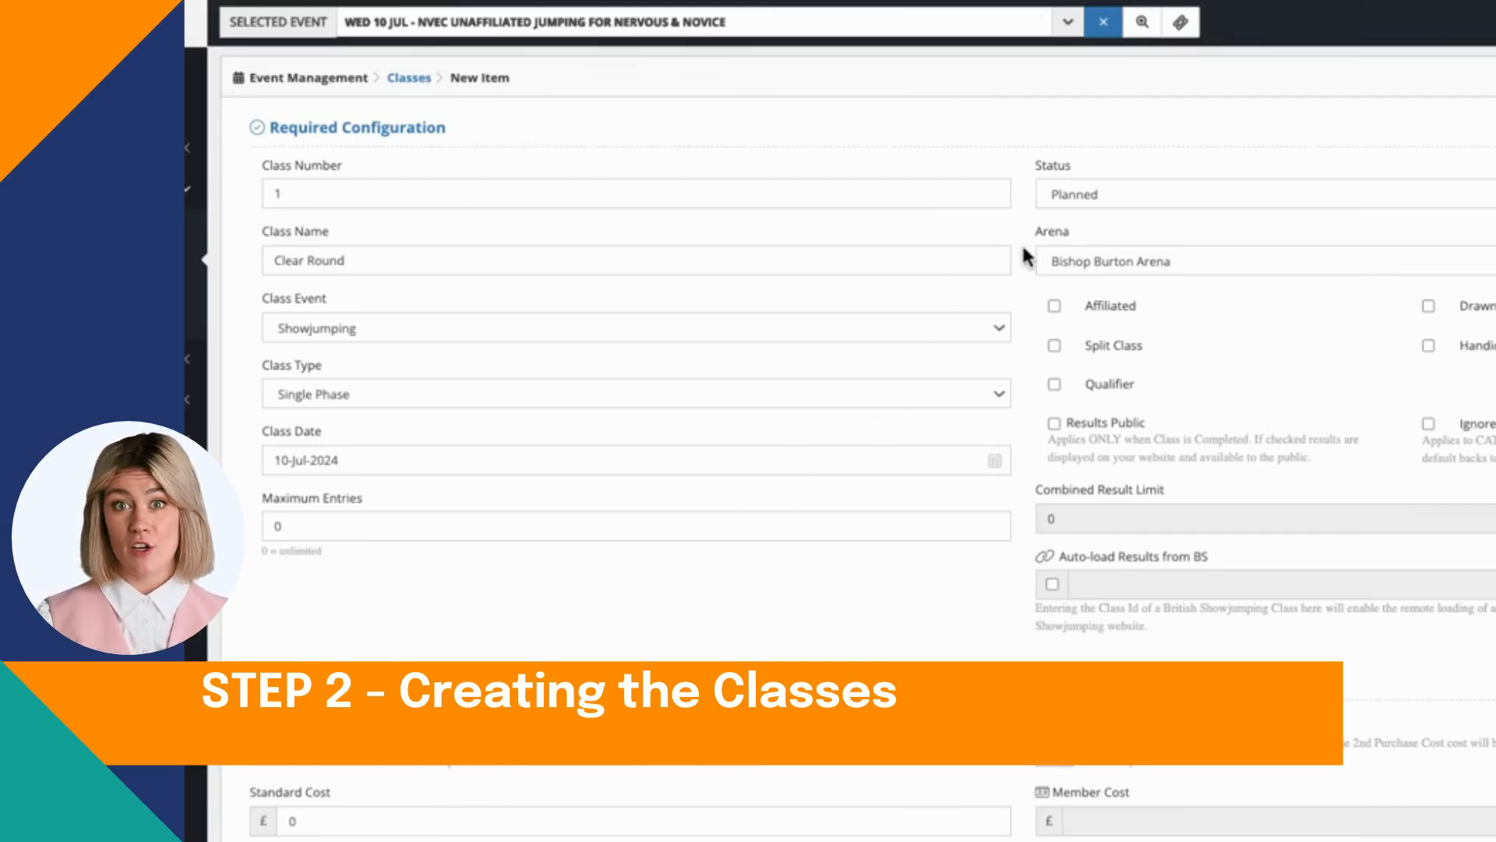
Step: Set the class status to Published and the arena to Main Indoor arena, with the Drawn and Results Public options enabled
left_click(1124, 190)
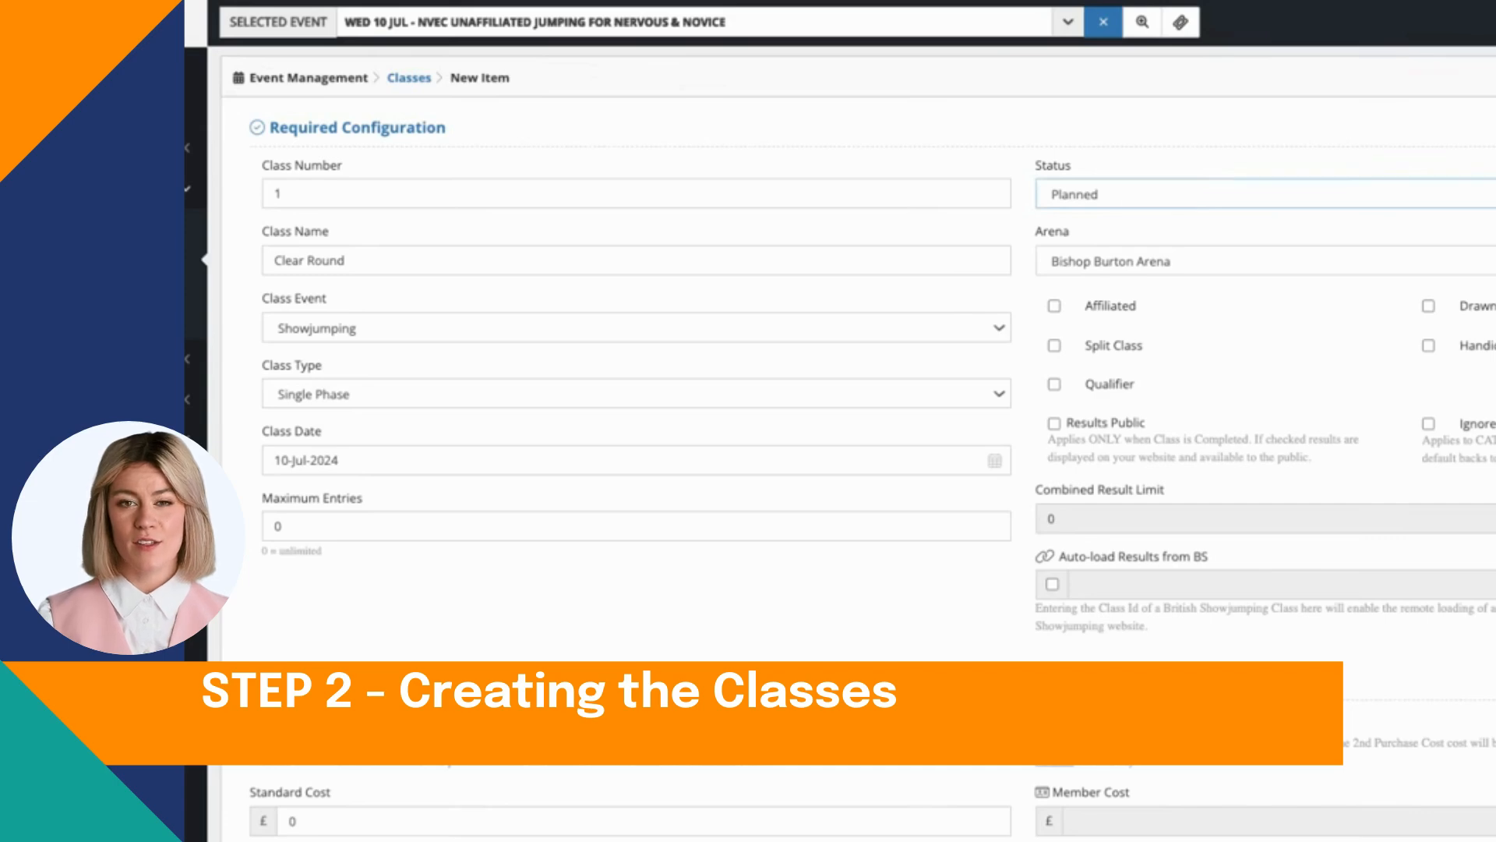
left_click(1130, 232)
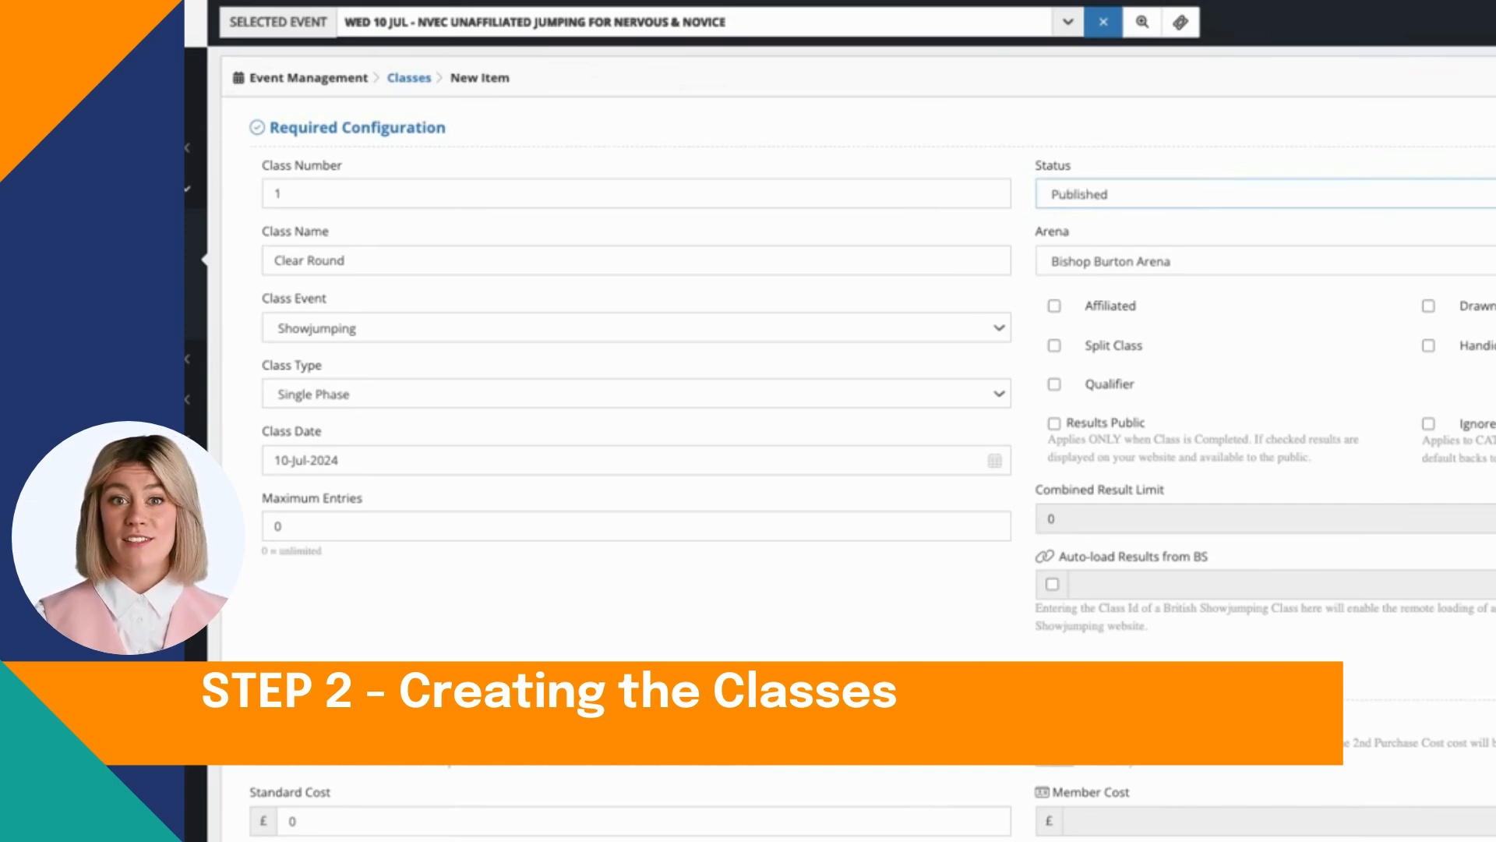
left_click(1188, 260)
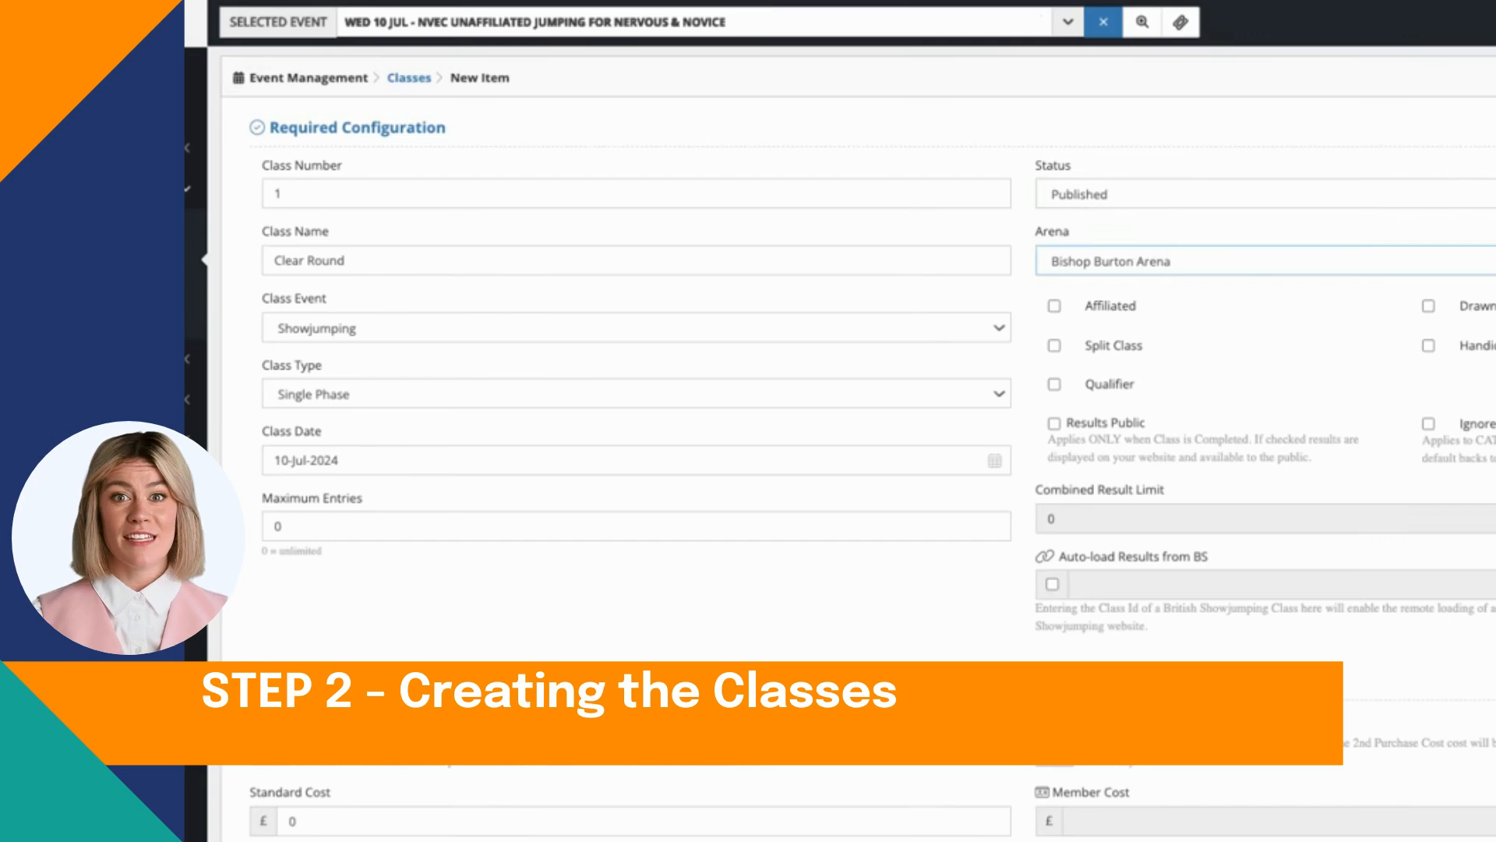
left_click(1194, 412)
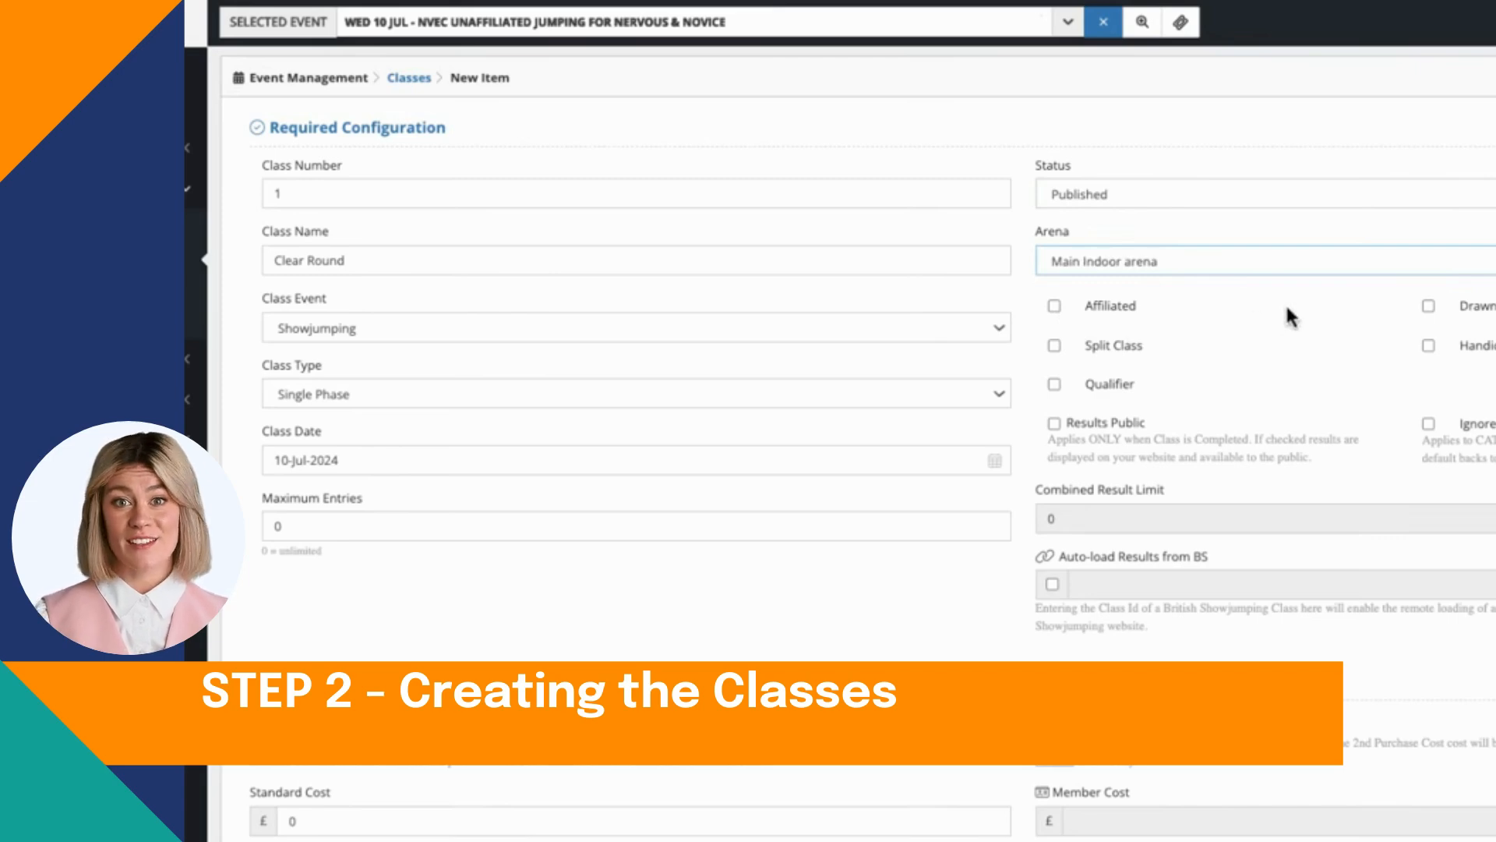
left_click(1429, 306)
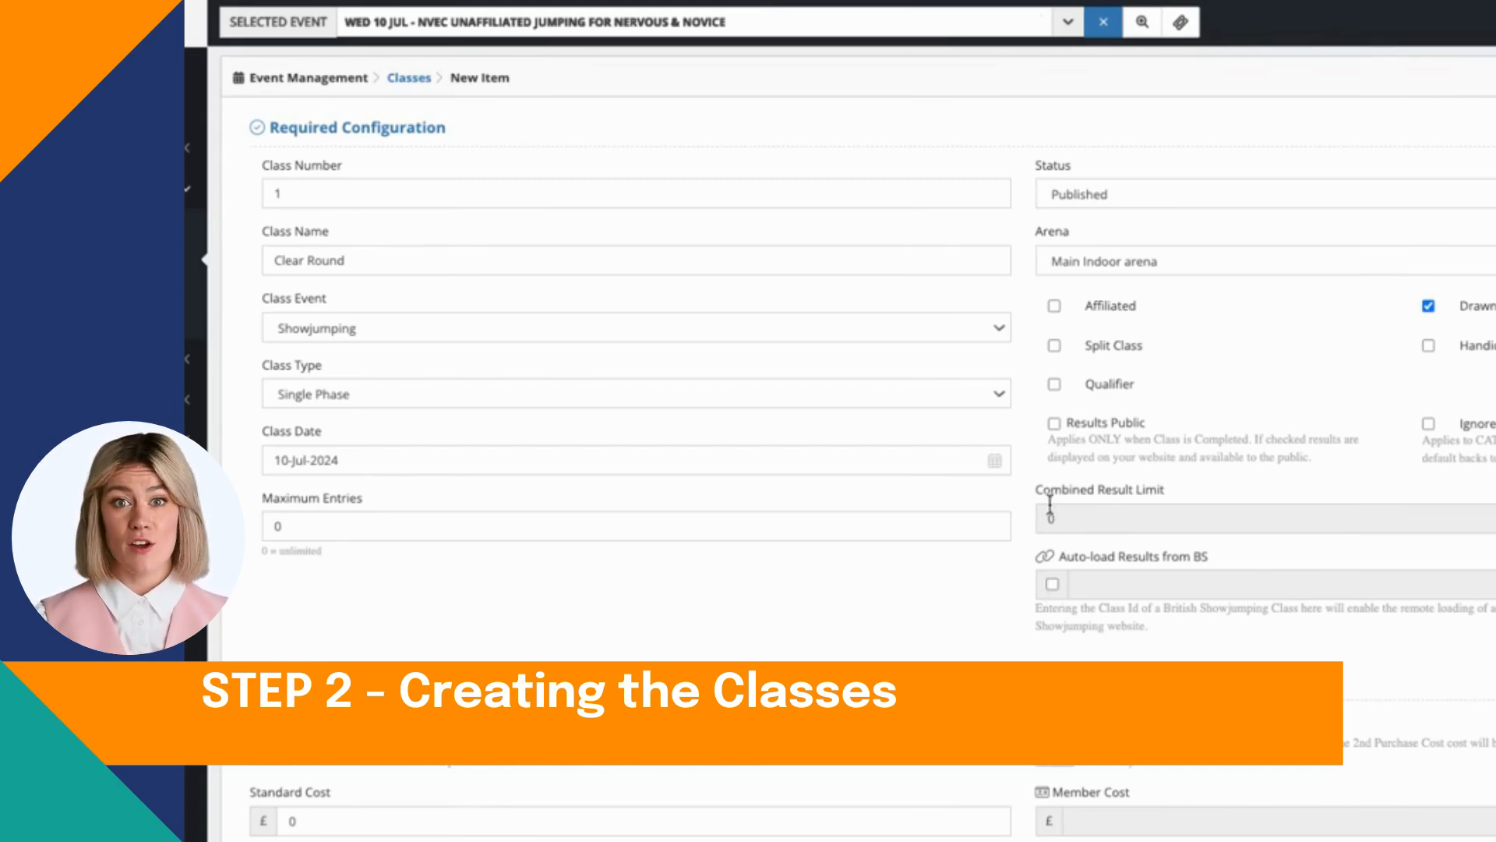
left_click(1055, 423)
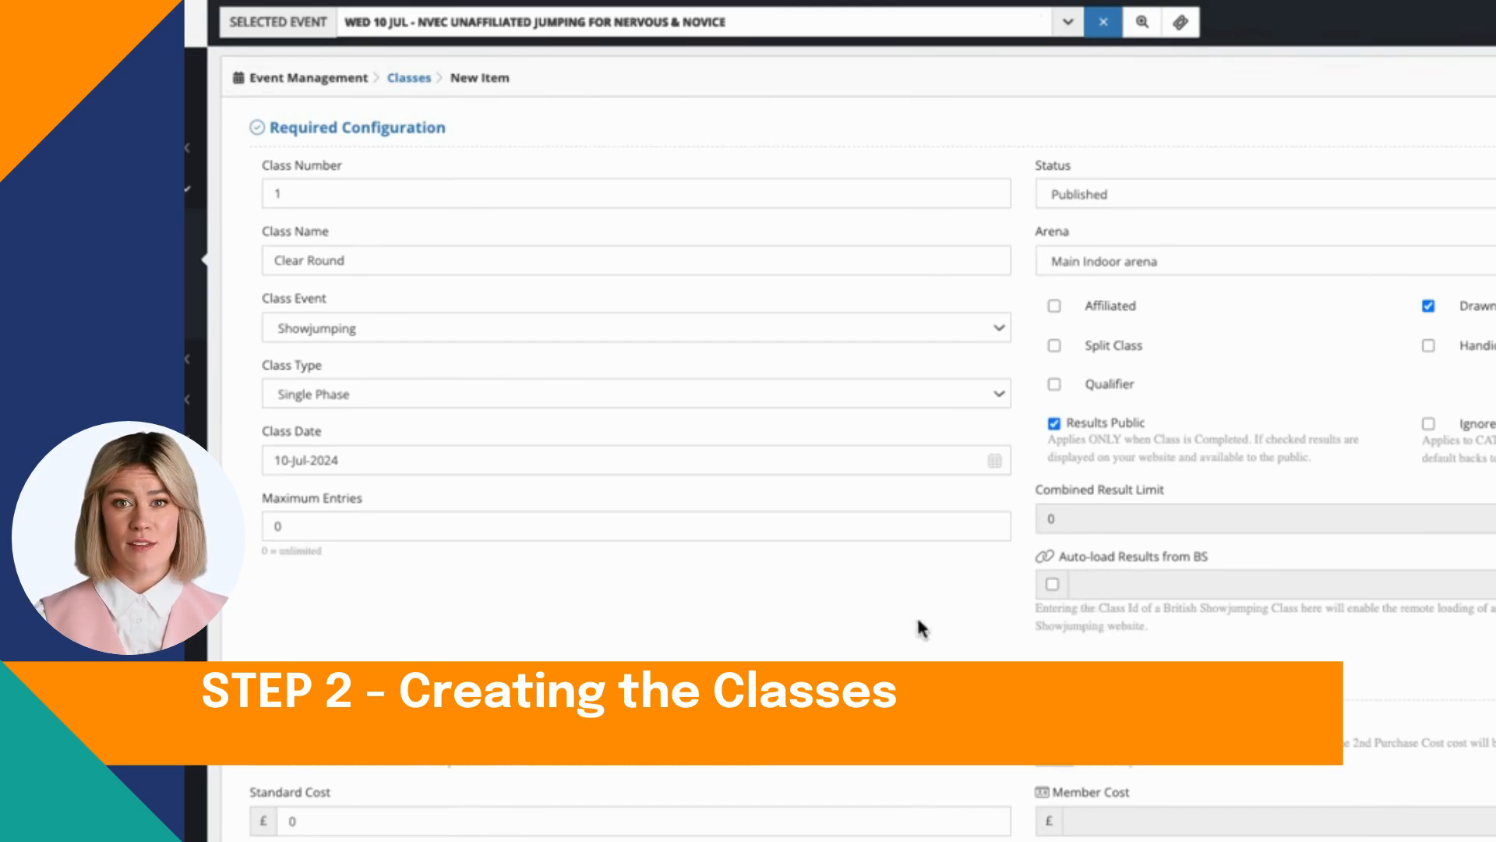
Step: Set the class's standard cost to £30.00 and its member cost to £25.00
scroll(742, 639, "down", 4)
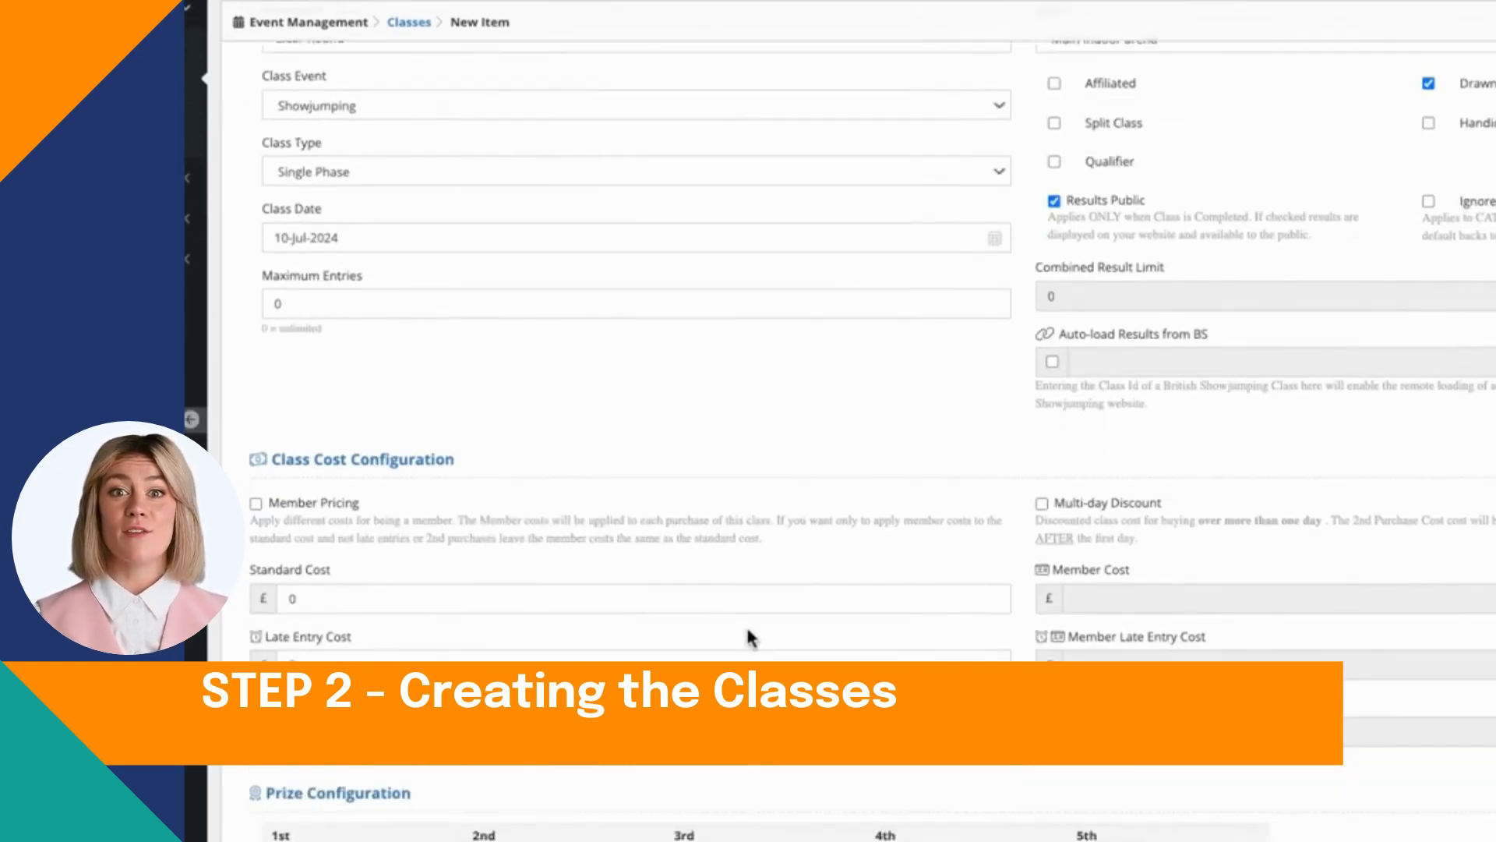
left_click(480, 520)
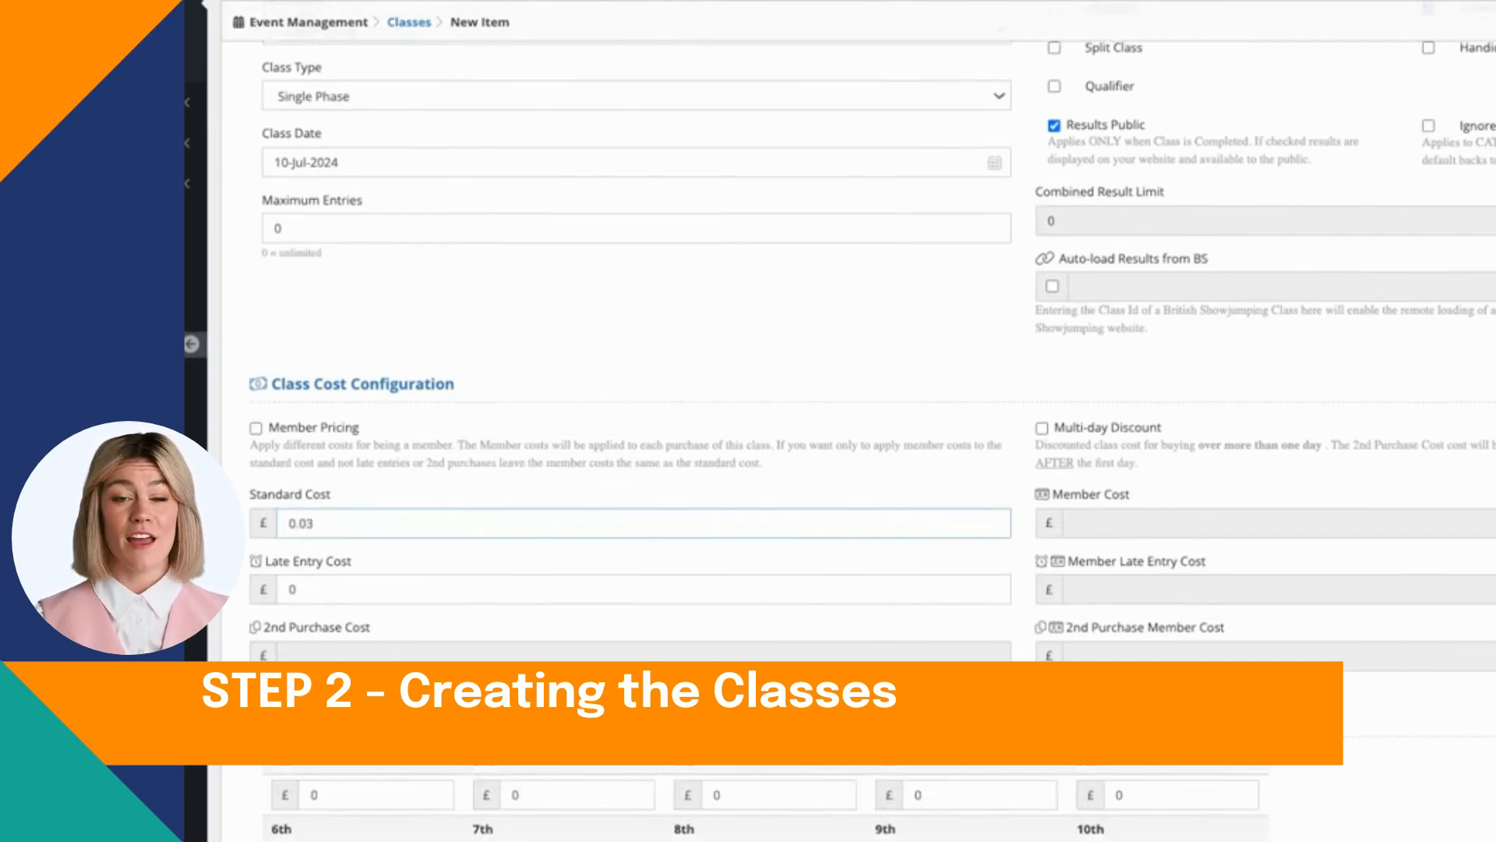
type("30.0")
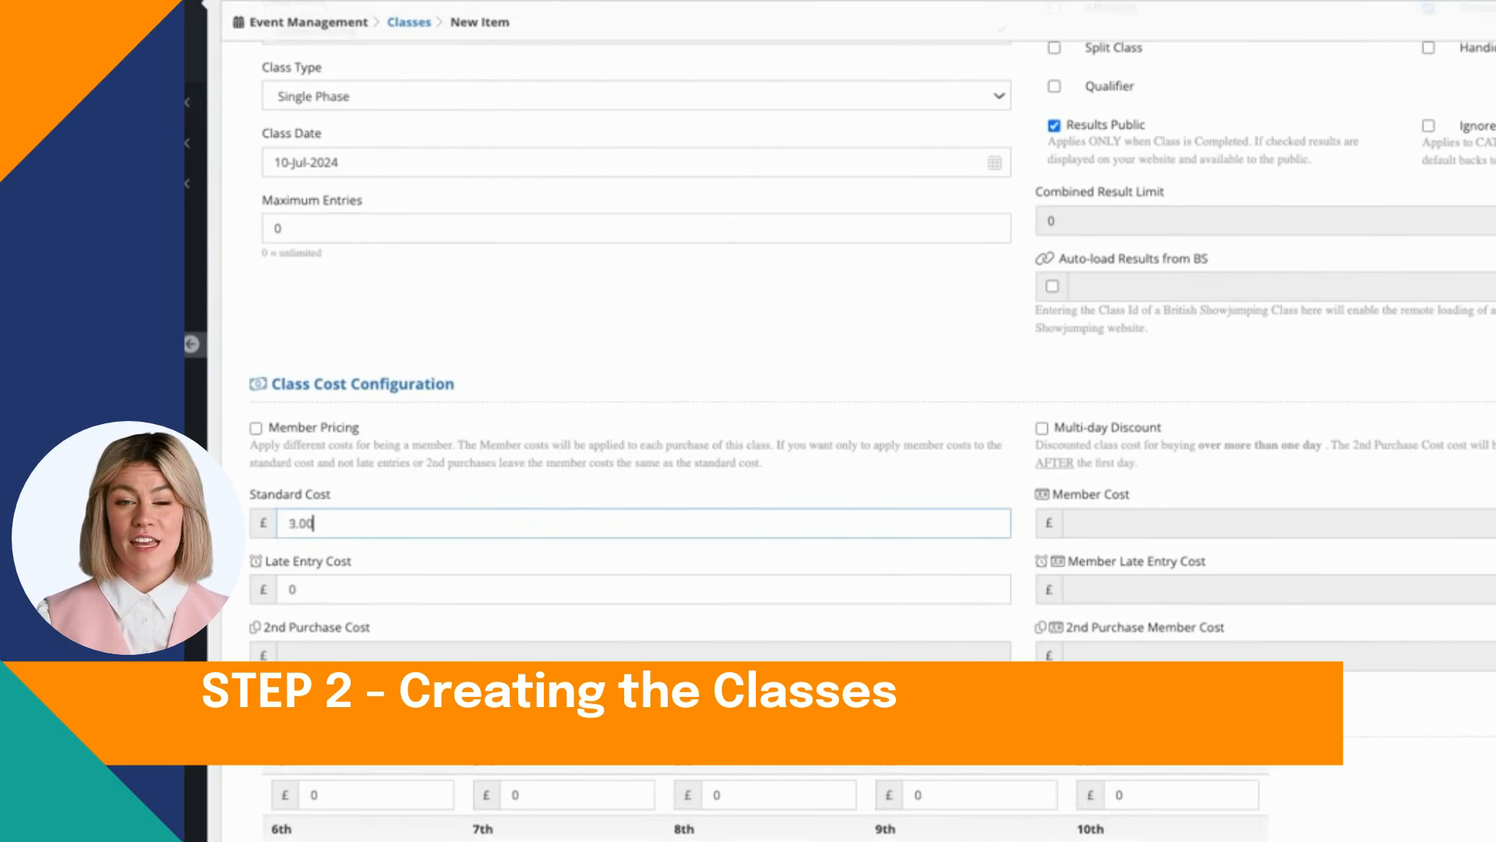
type("0")
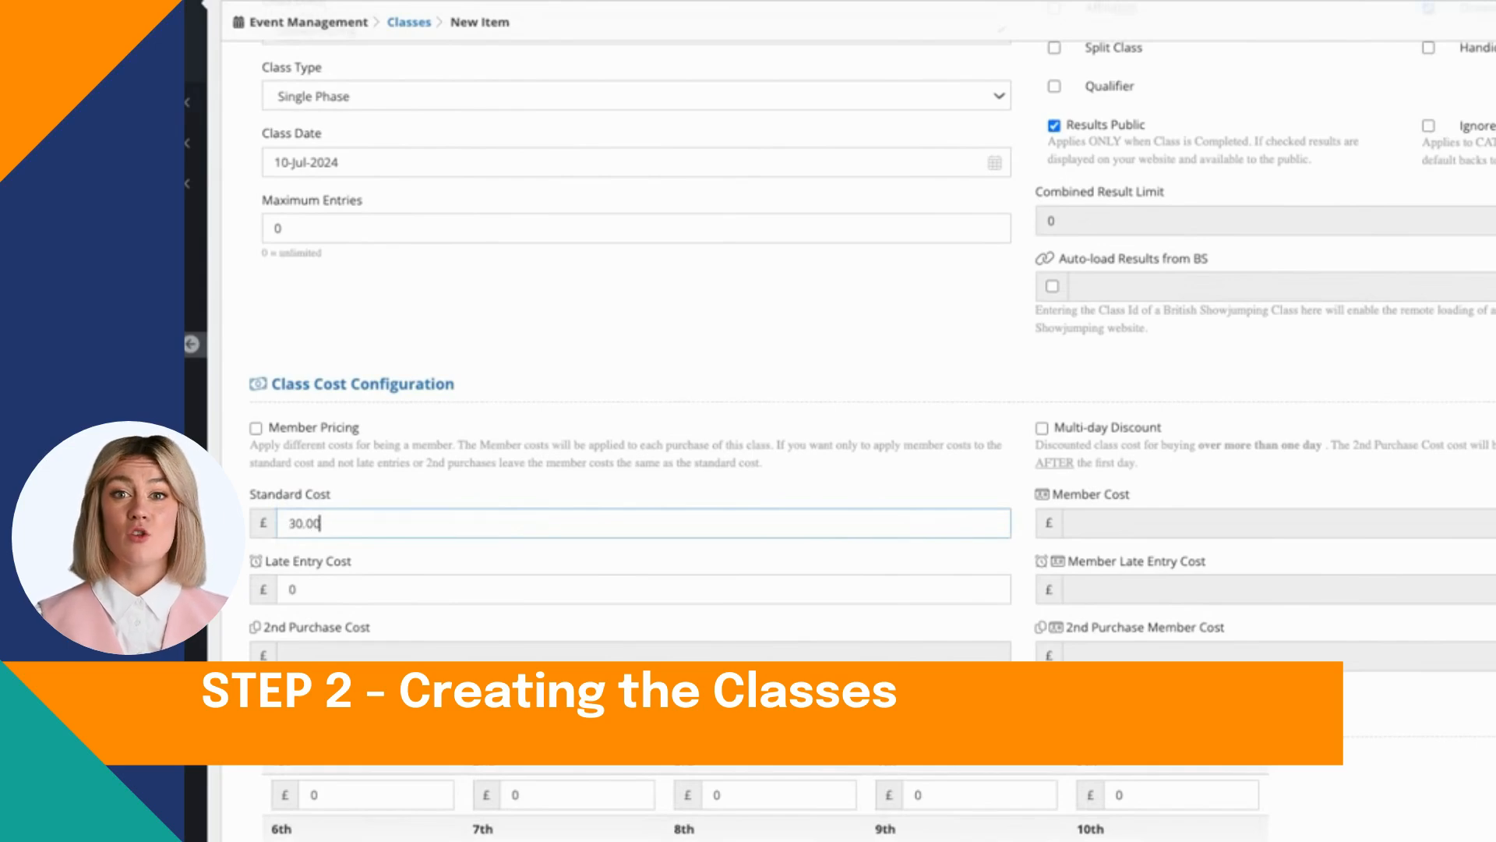
left_click(1136, 524)
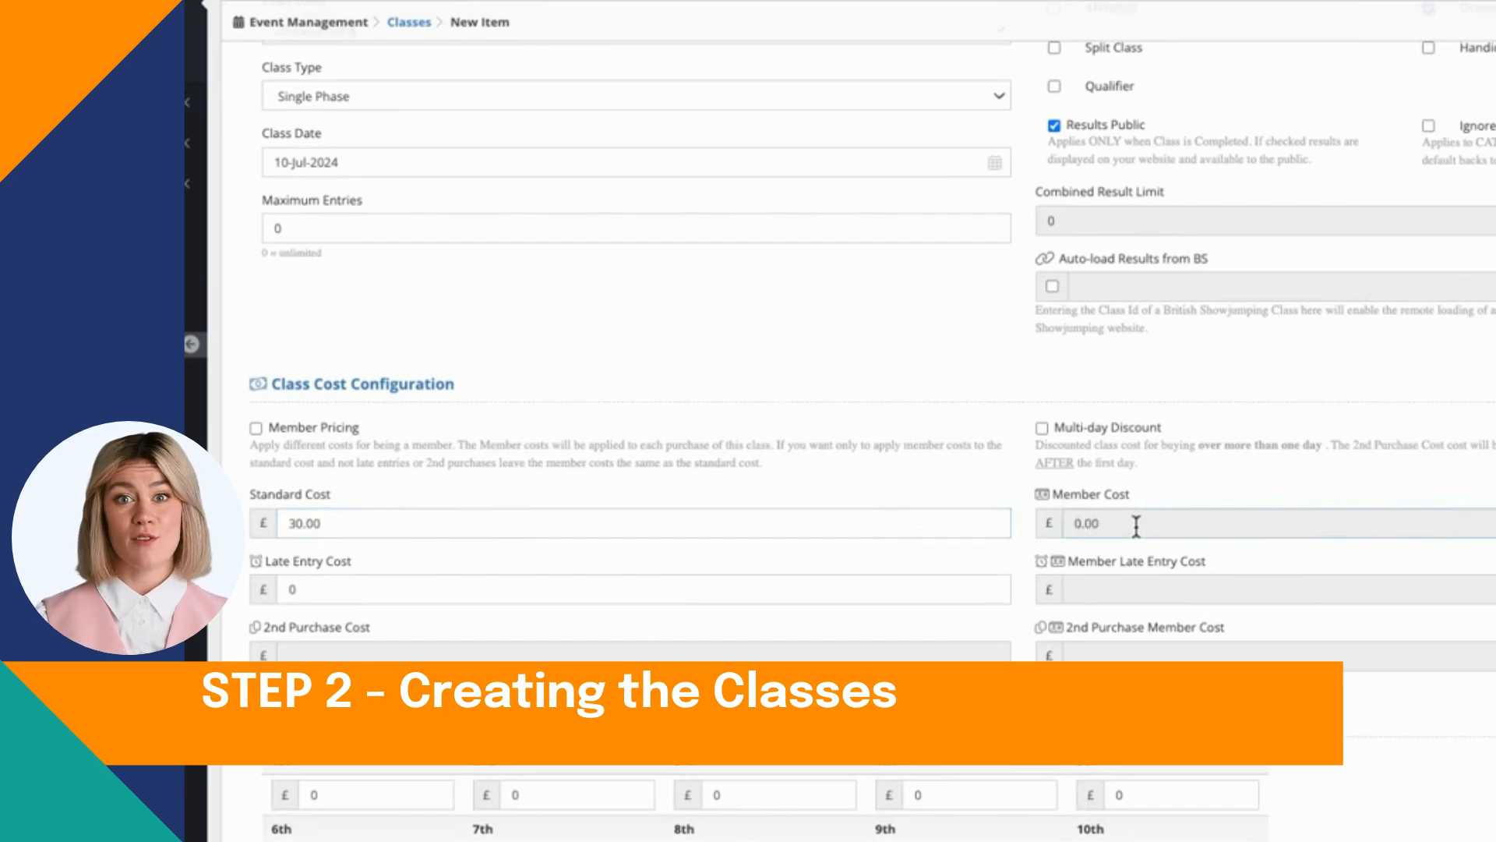
type("25.00")
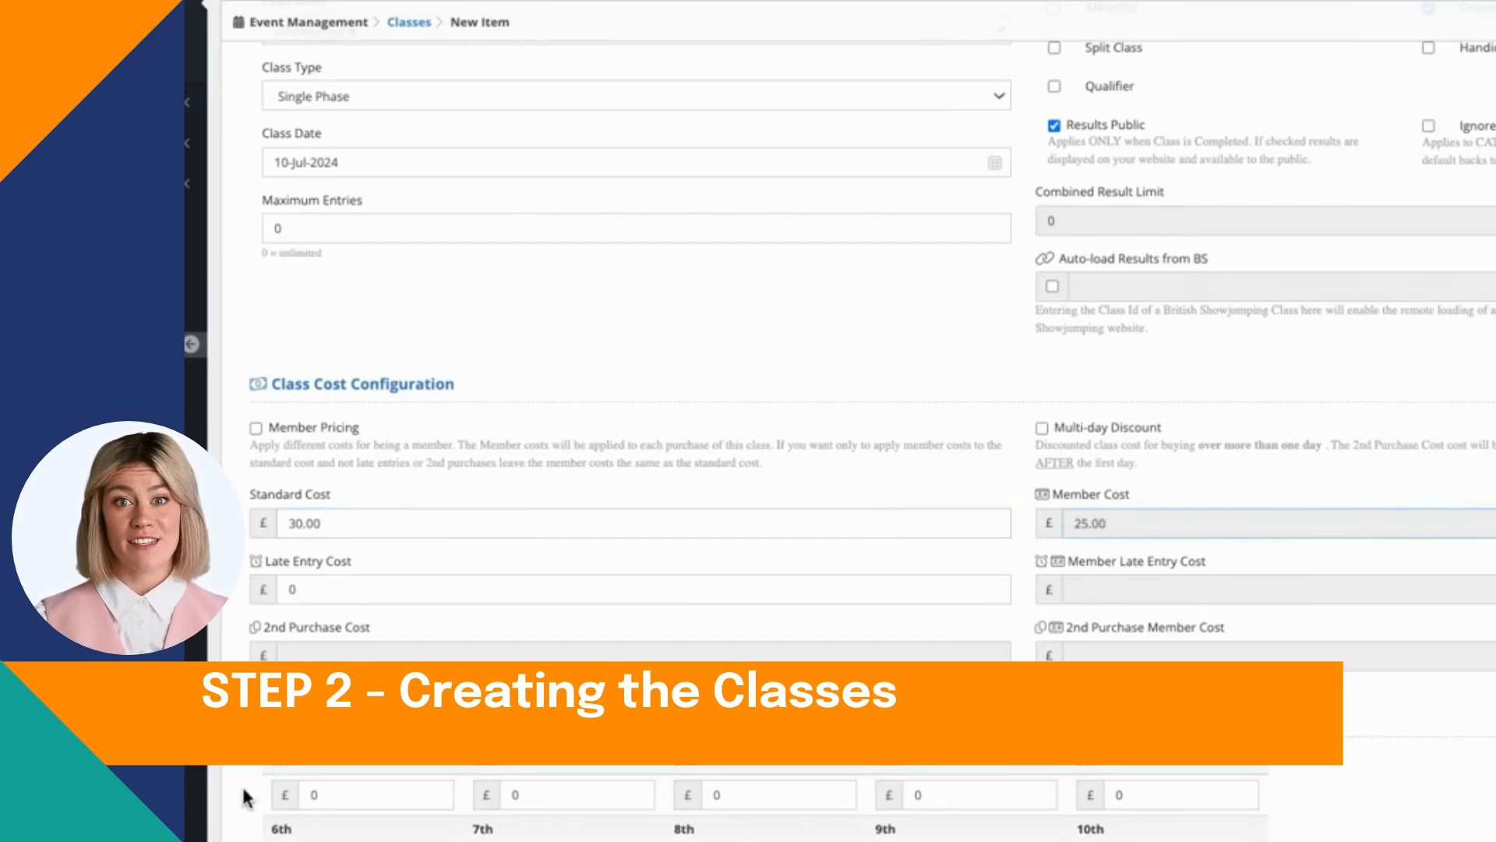
Step: Set the late entry cost to £33.00 and the member late entry cost to £28.00
left_click(366, 590)
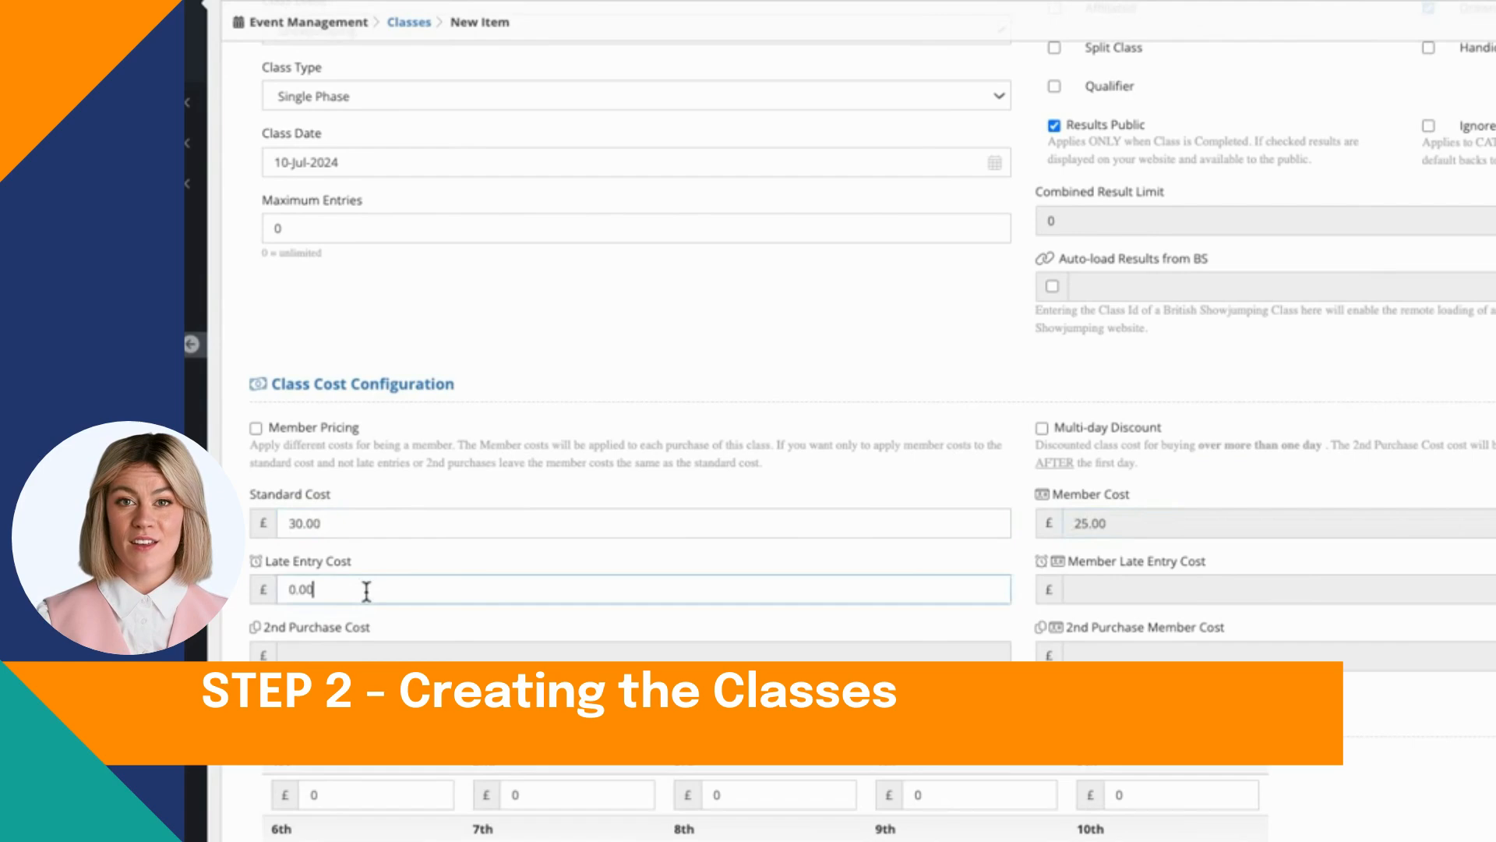
type("33.00")
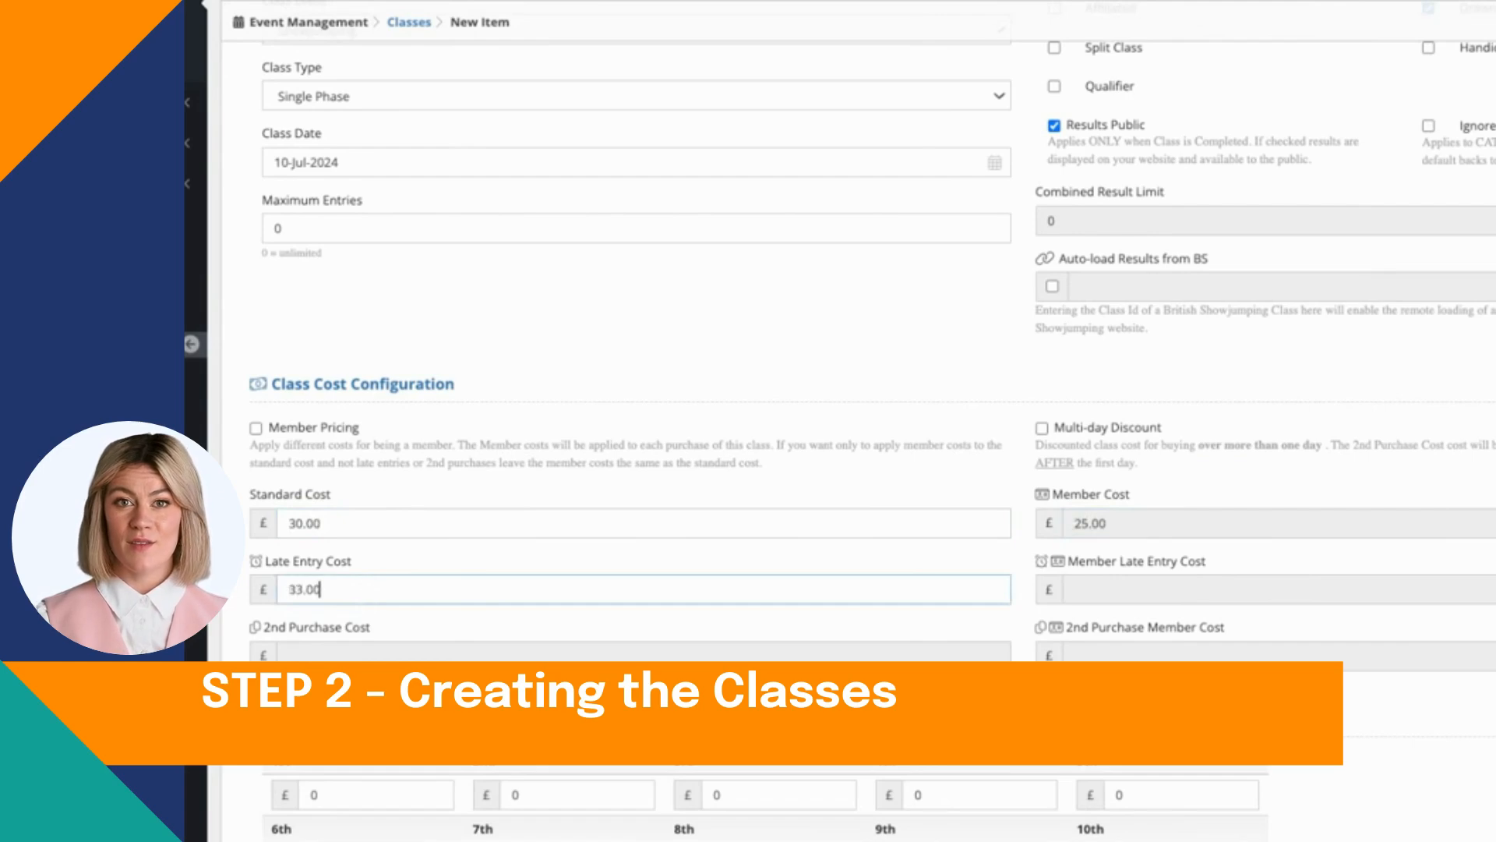
left_click(1129, 588)
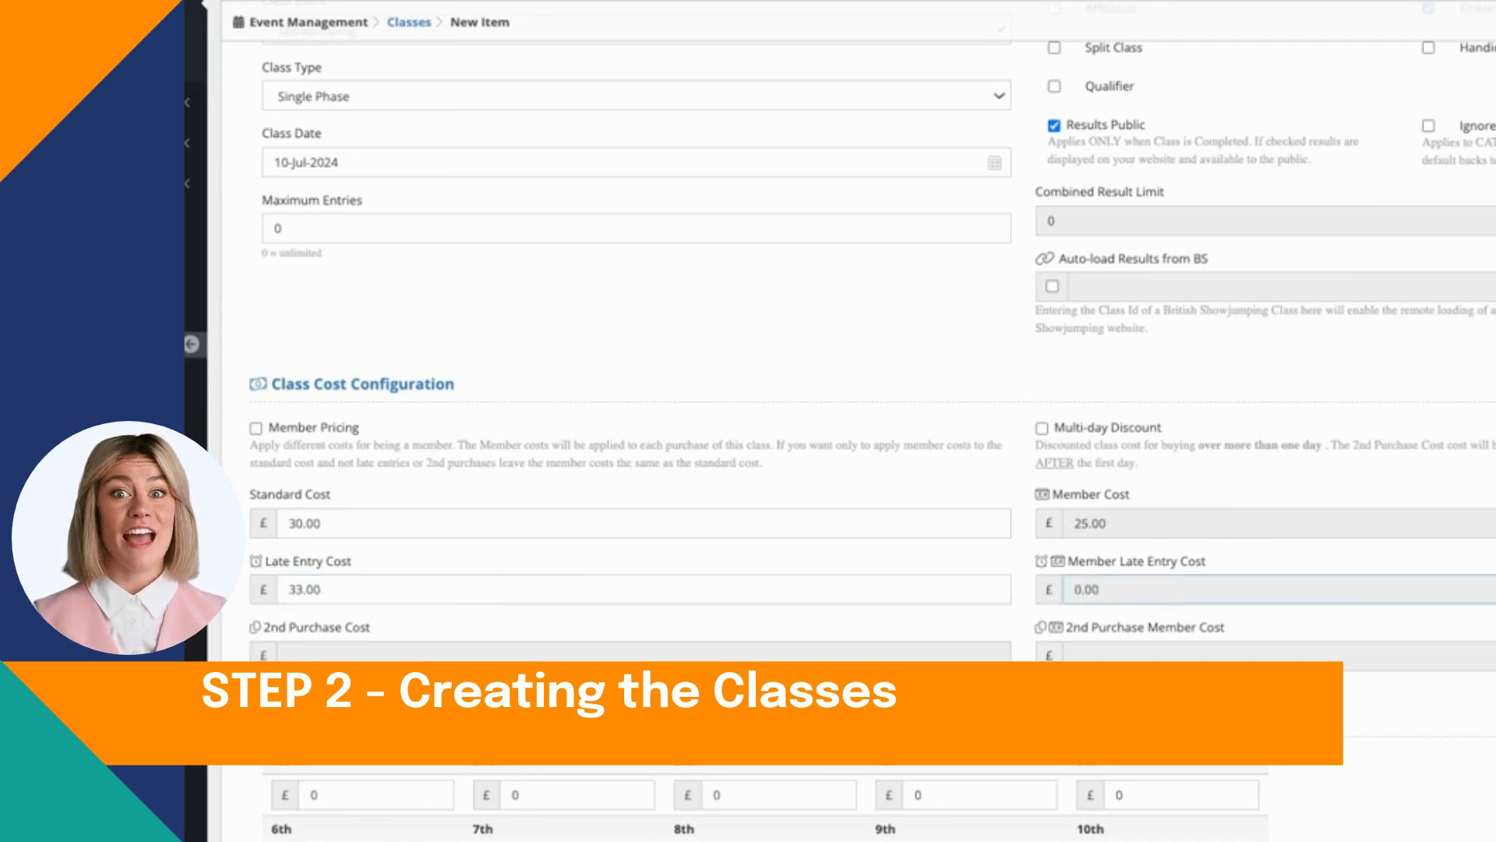
type("28.00")
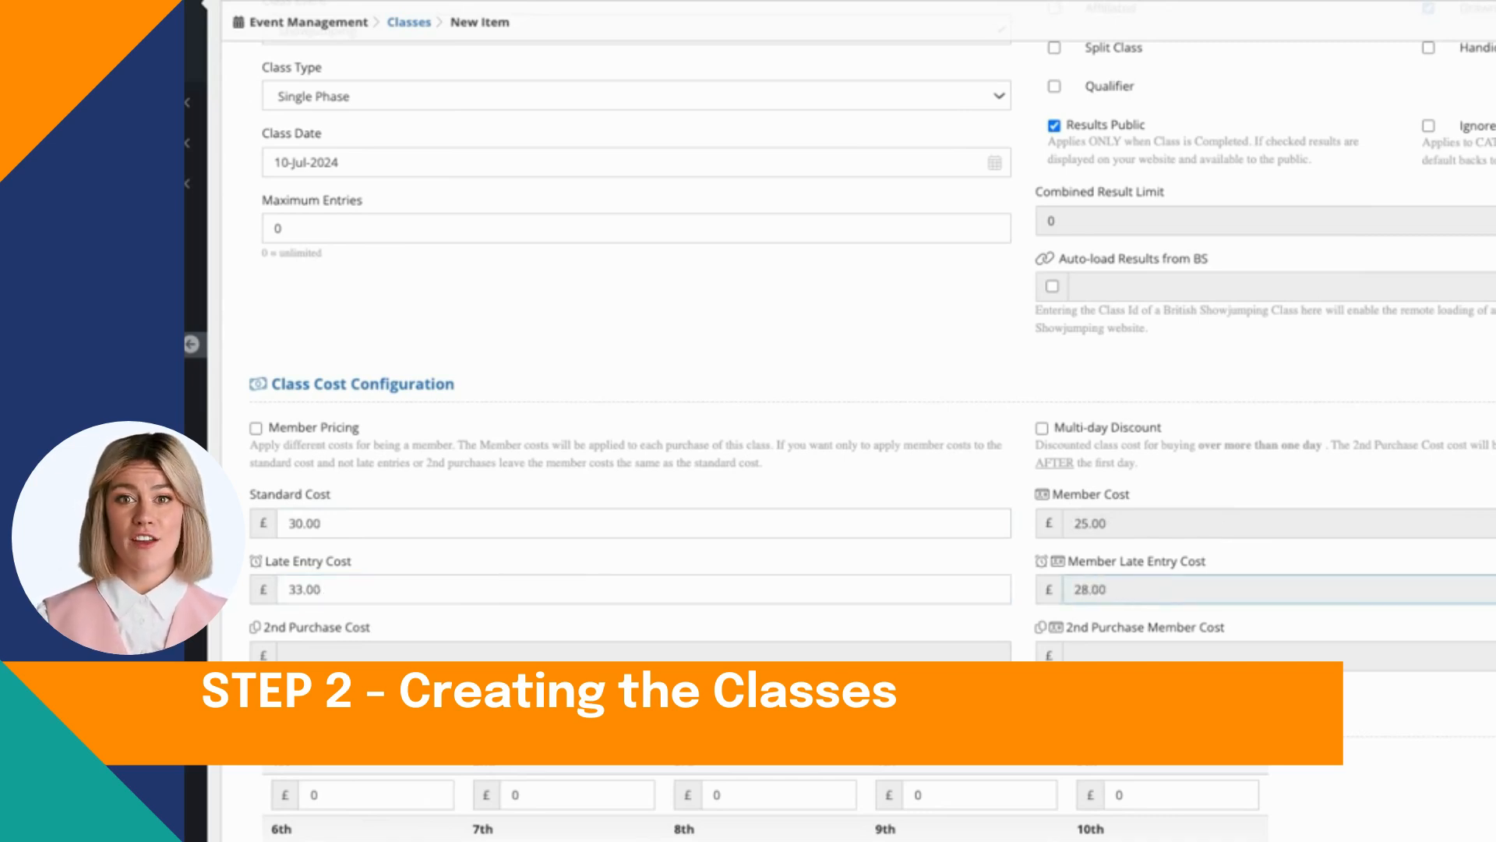
Step: Try a first-place prize of £20.00 in the prize configuration and clear it again
scroll(1013, 626, "down", 3)
left_click(421, 505)
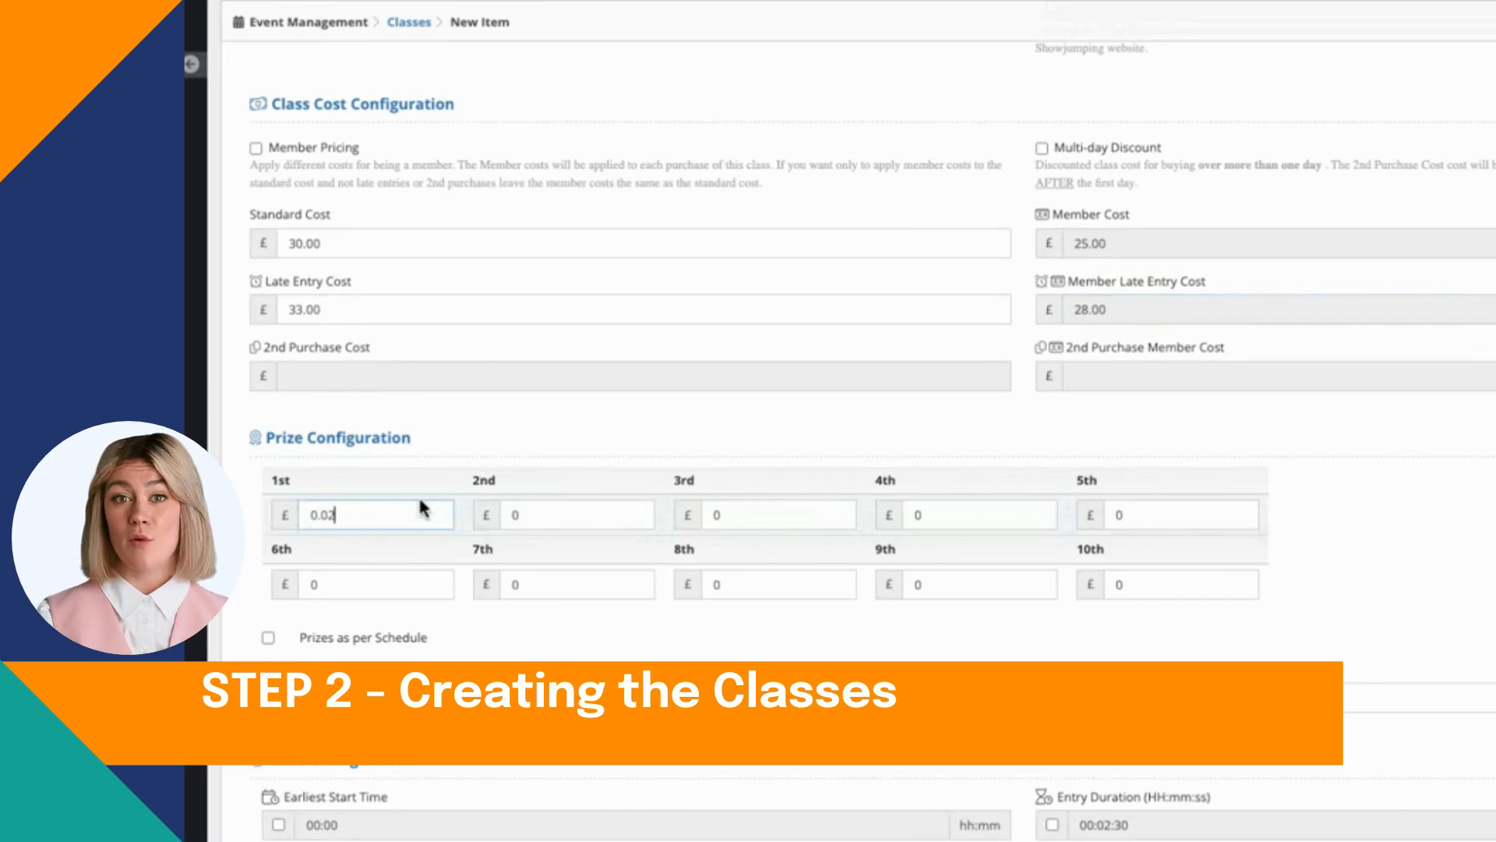
type("20")
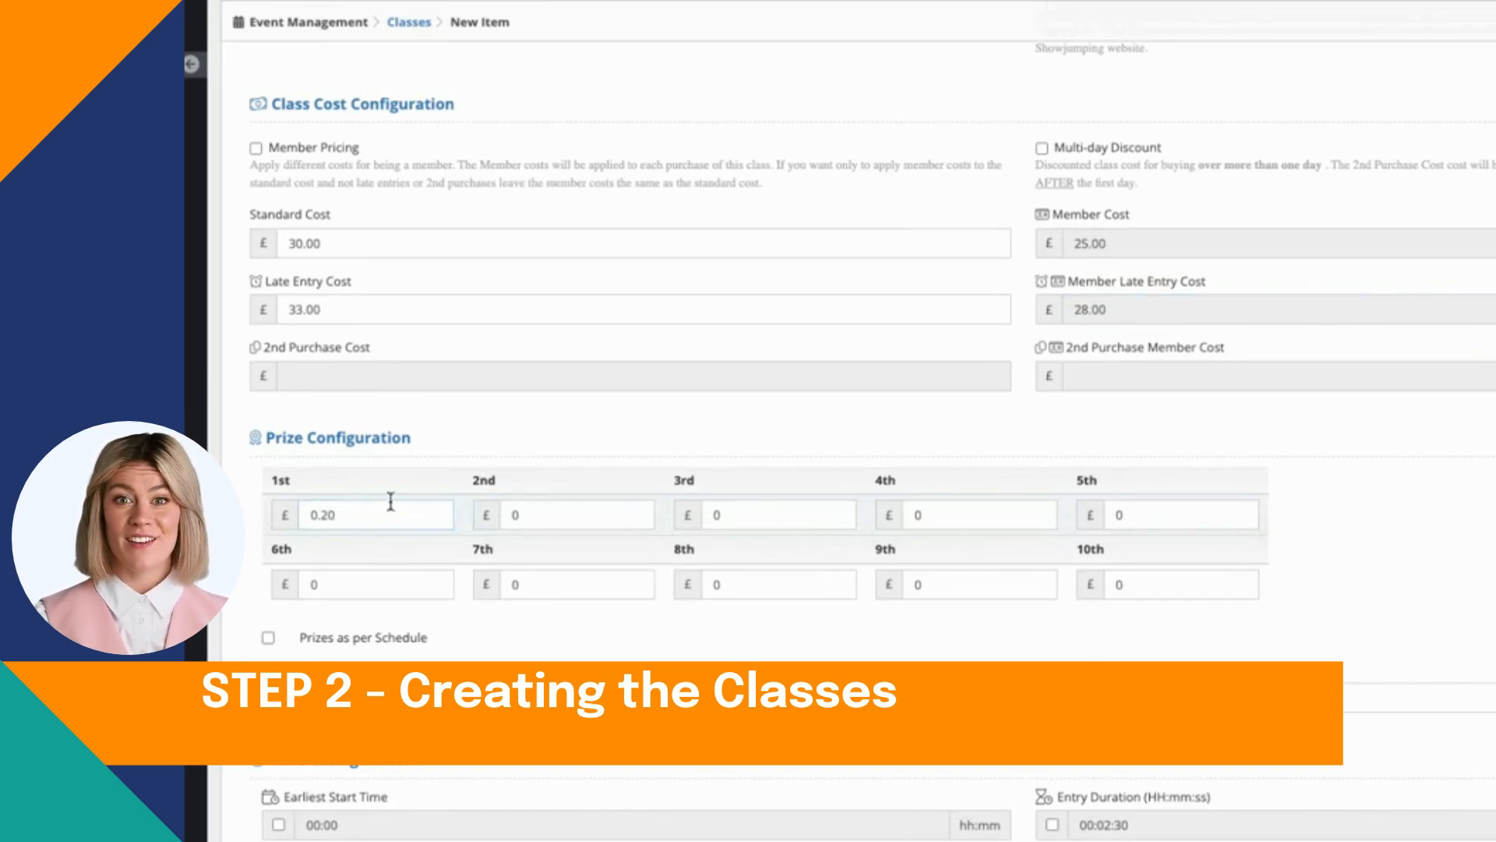
type(".0")
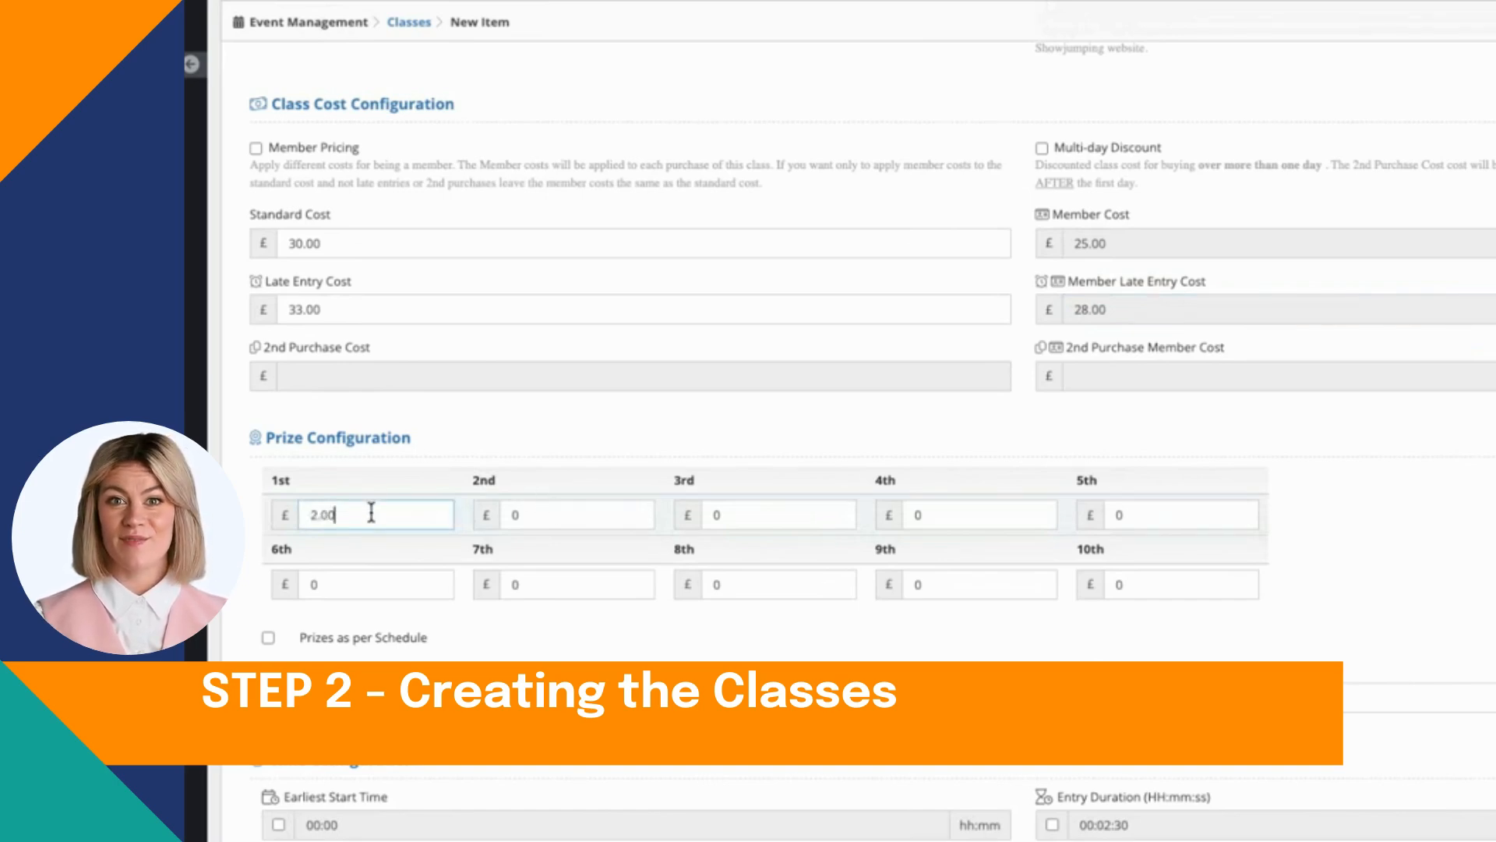
type("0")
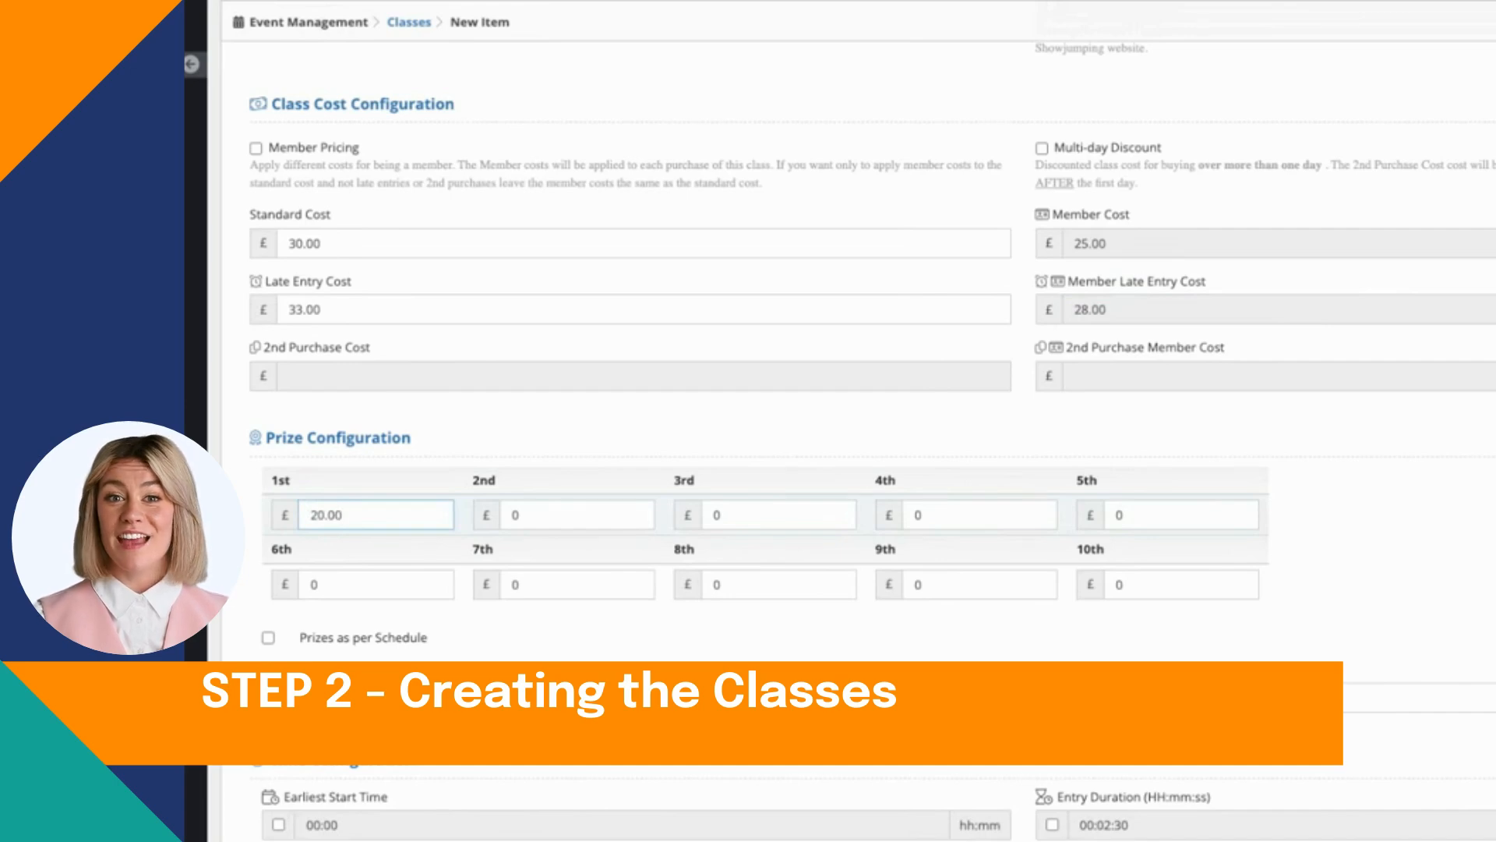
key("BackSpace")
key("BackSpace")
key("BackSpace")
key("BackSpace")
Step: Enable the earliest start time for the class and set it to 09:00
scroll(376, 515, "down", 1)
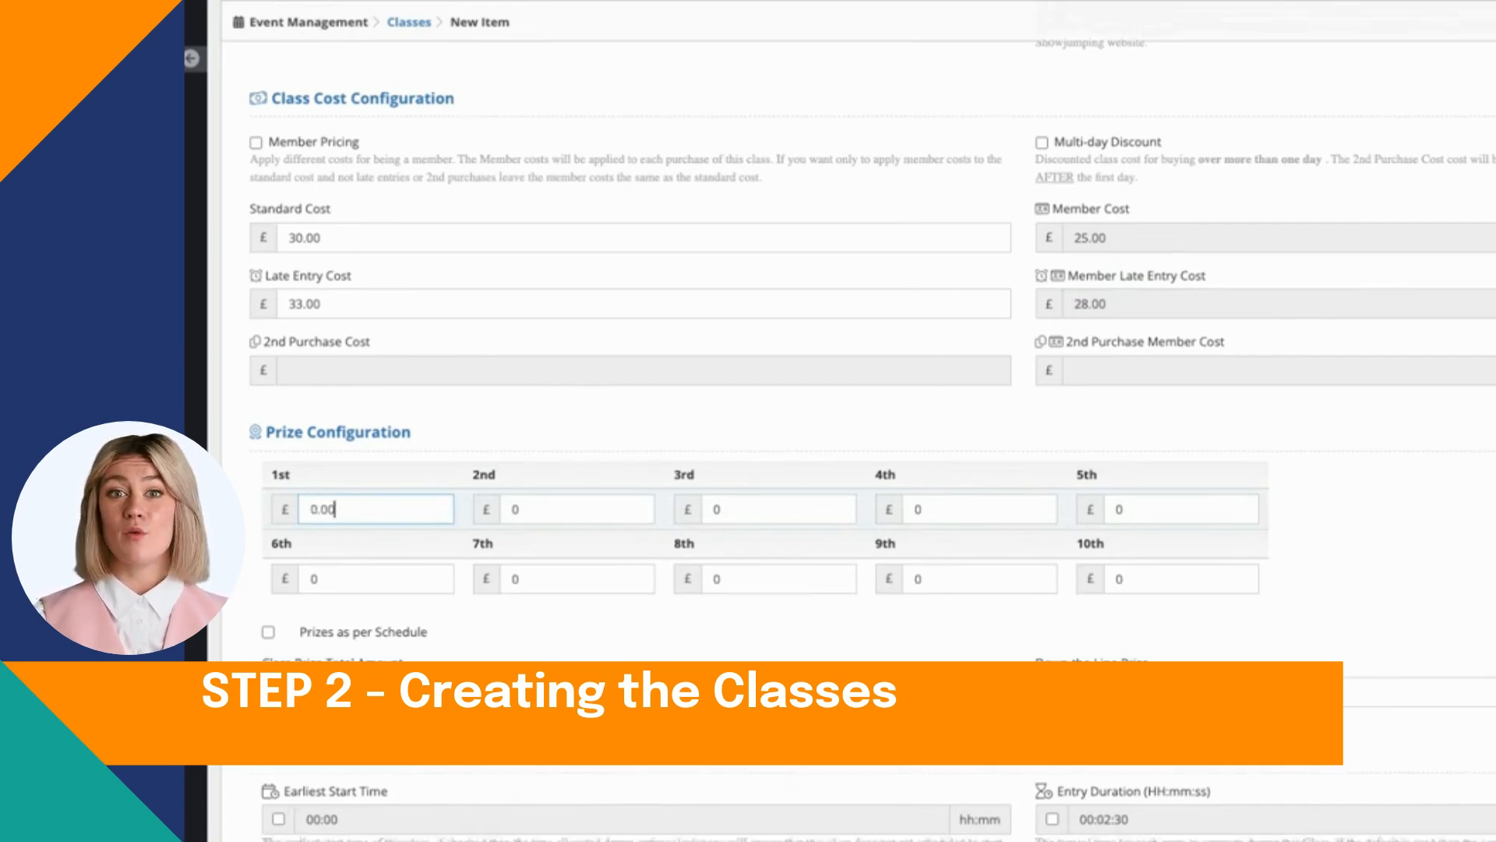
scroll(375, 514, "down", 5)
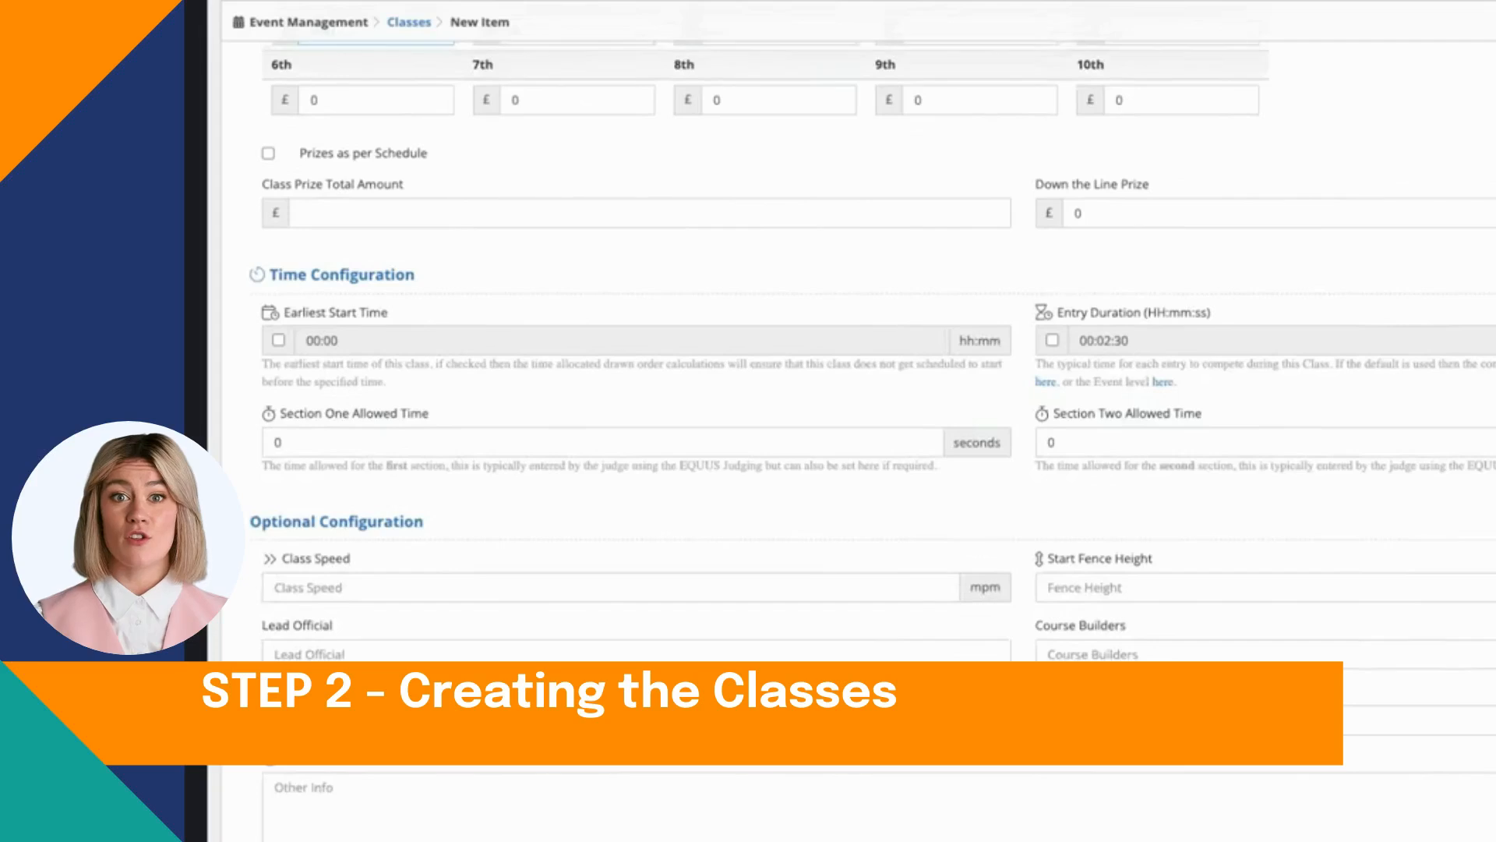
left_click(277, 341)
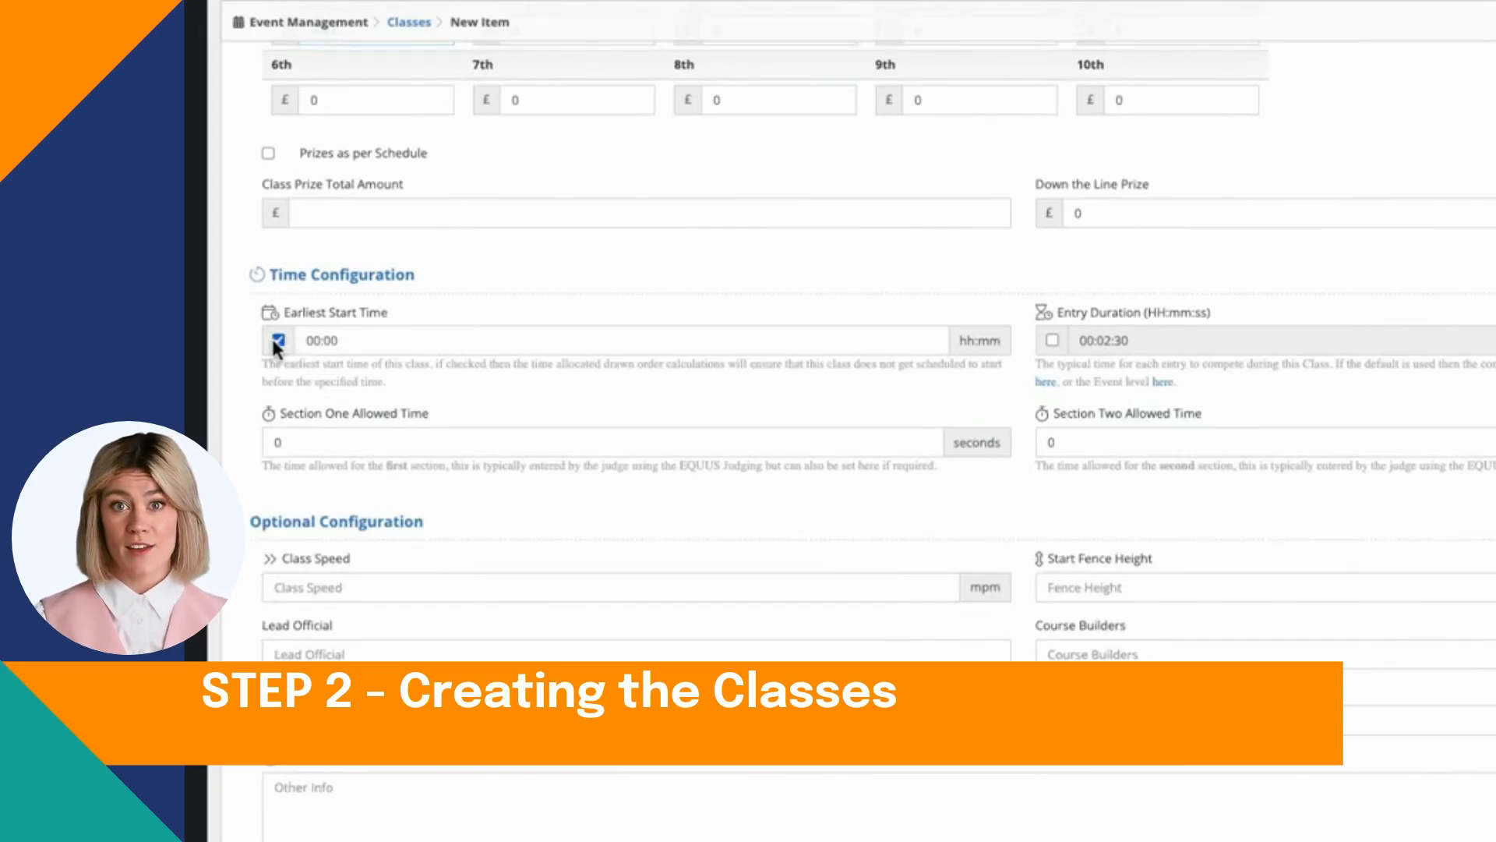
left_click(399, 353)
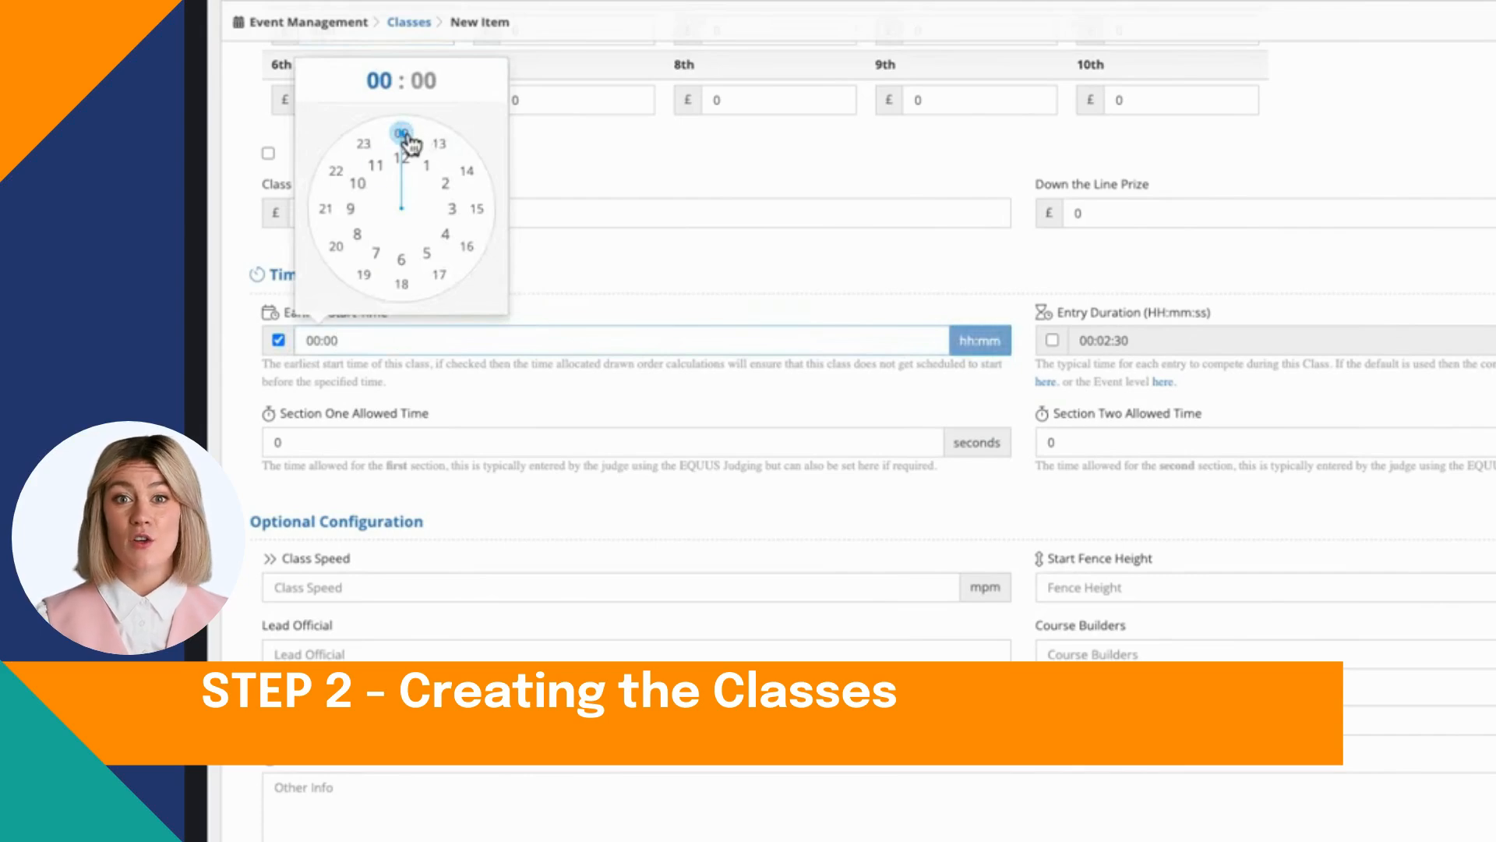
left_click_drag(405, 138, 357, 205)
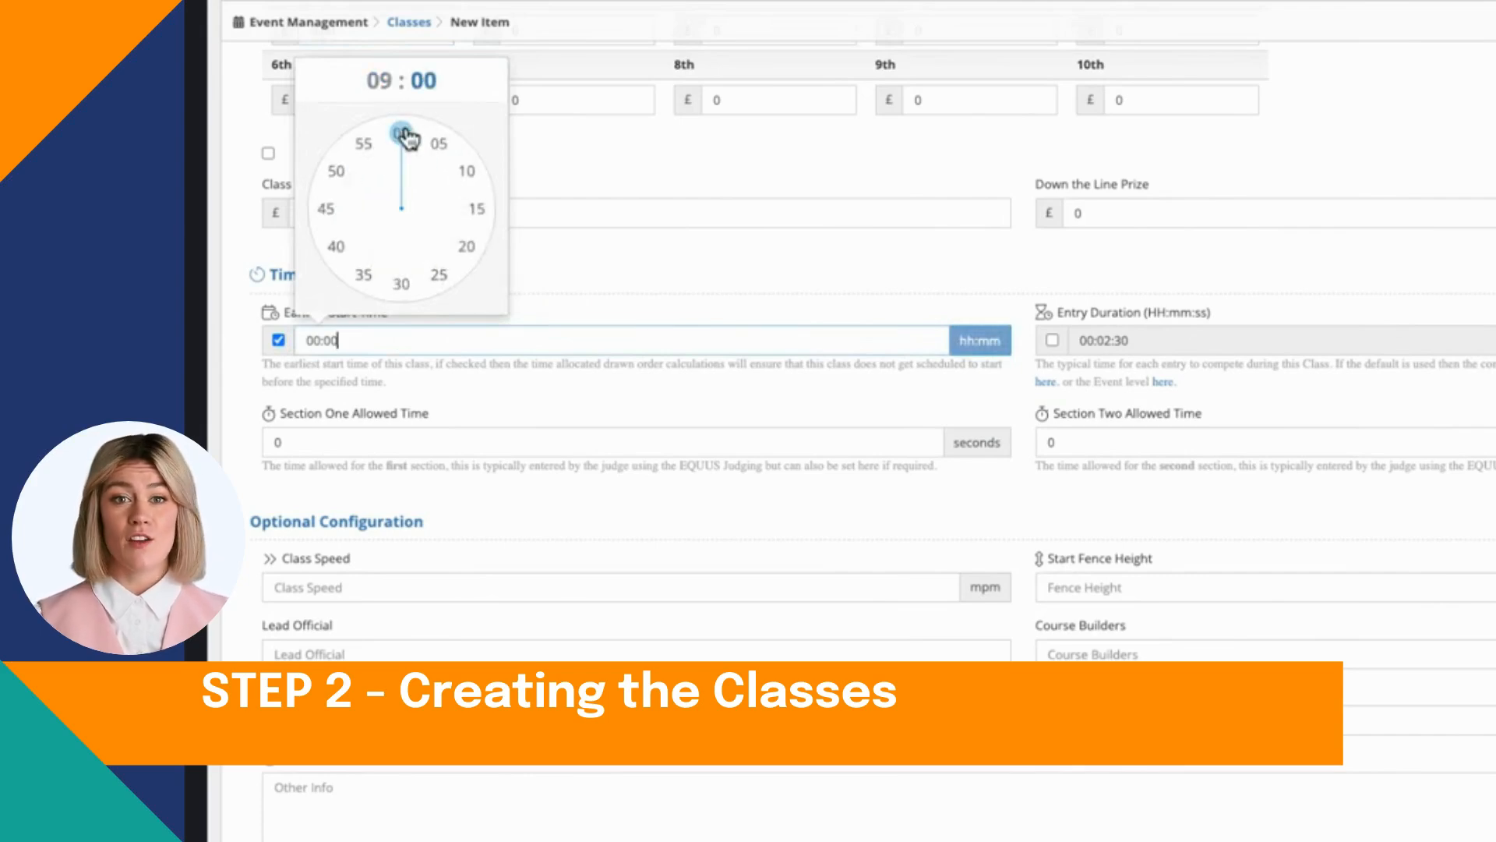
left_click(409, 148)
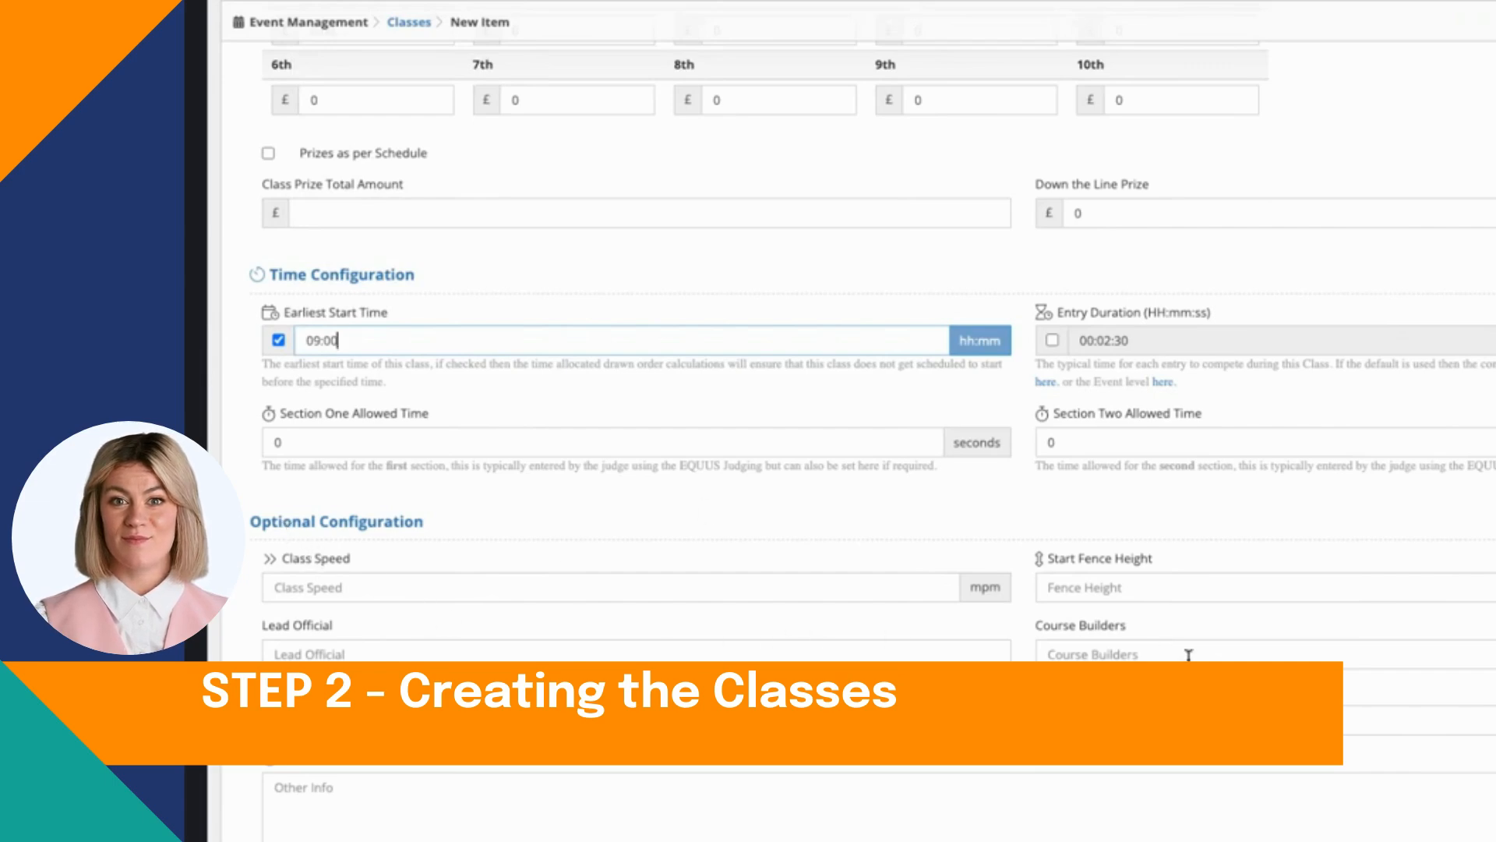
scroll(589, 629, "down", 1)
scroll(823, 440, "down", 5)
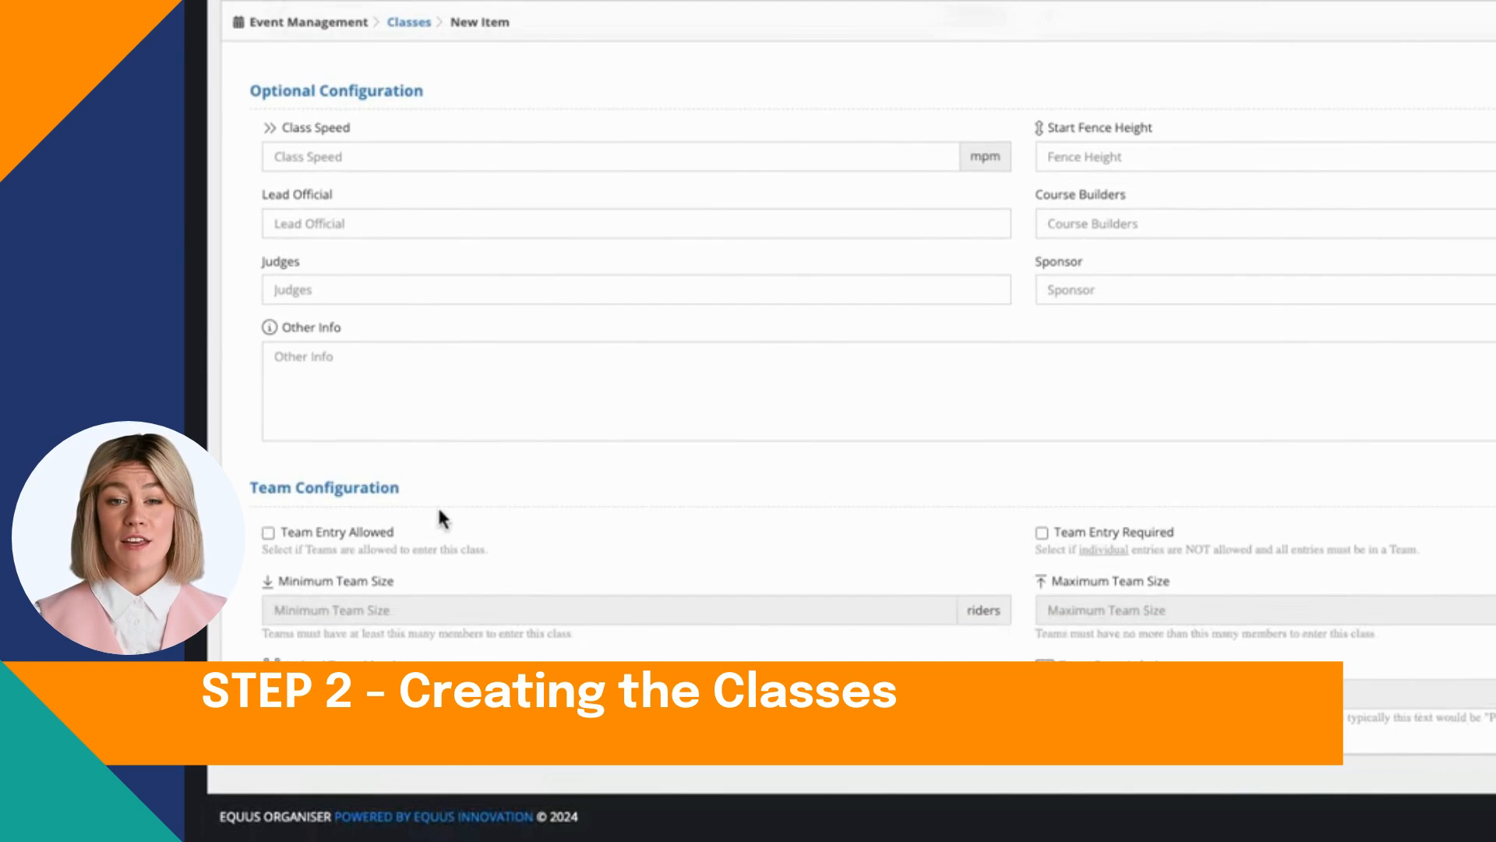
scroll(700, 498, "up", 1)
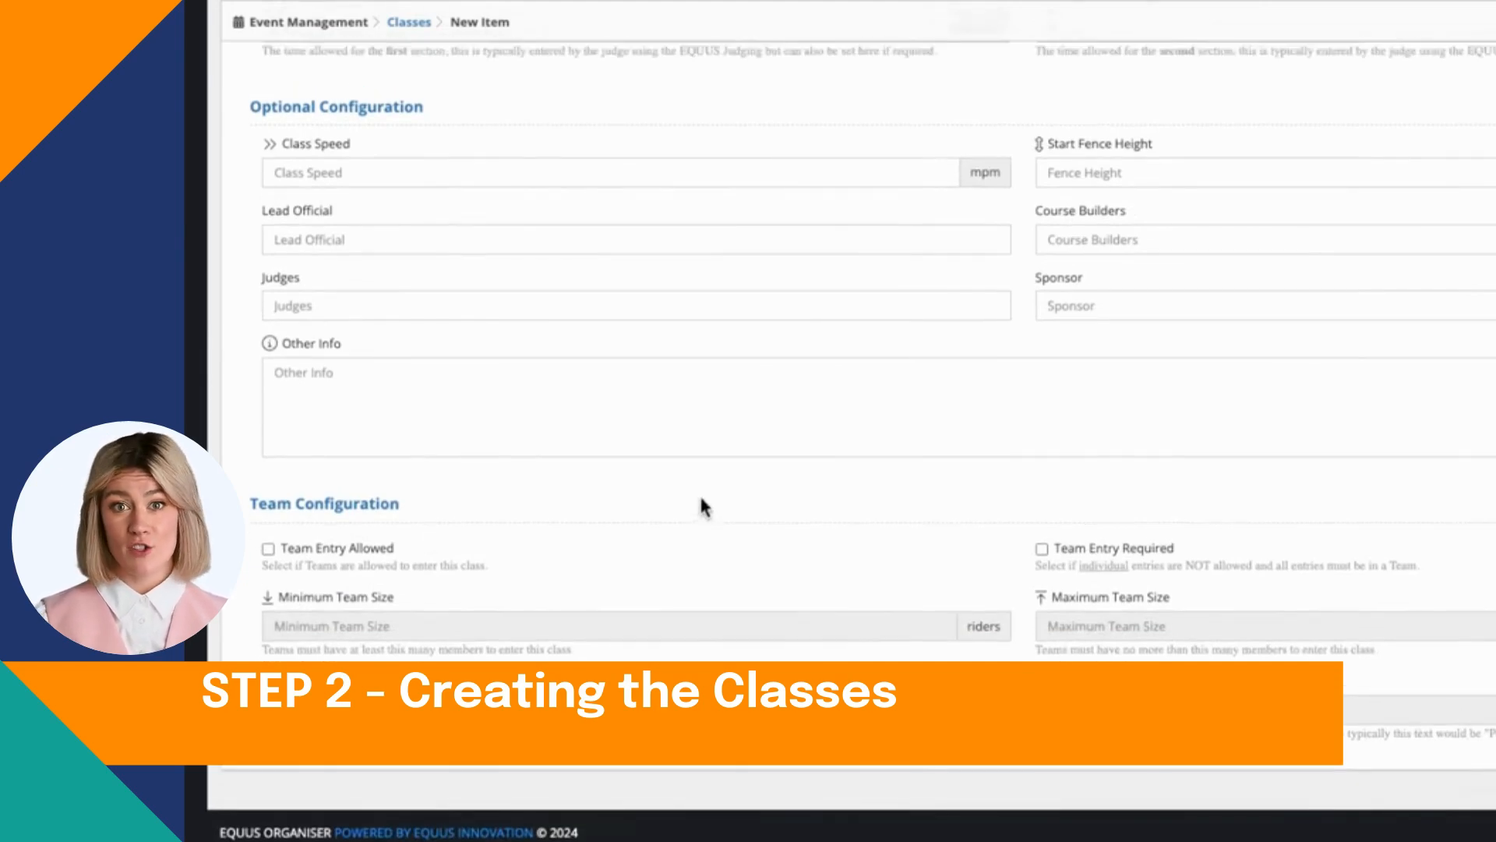
scroll(700, 501, "up", 2)
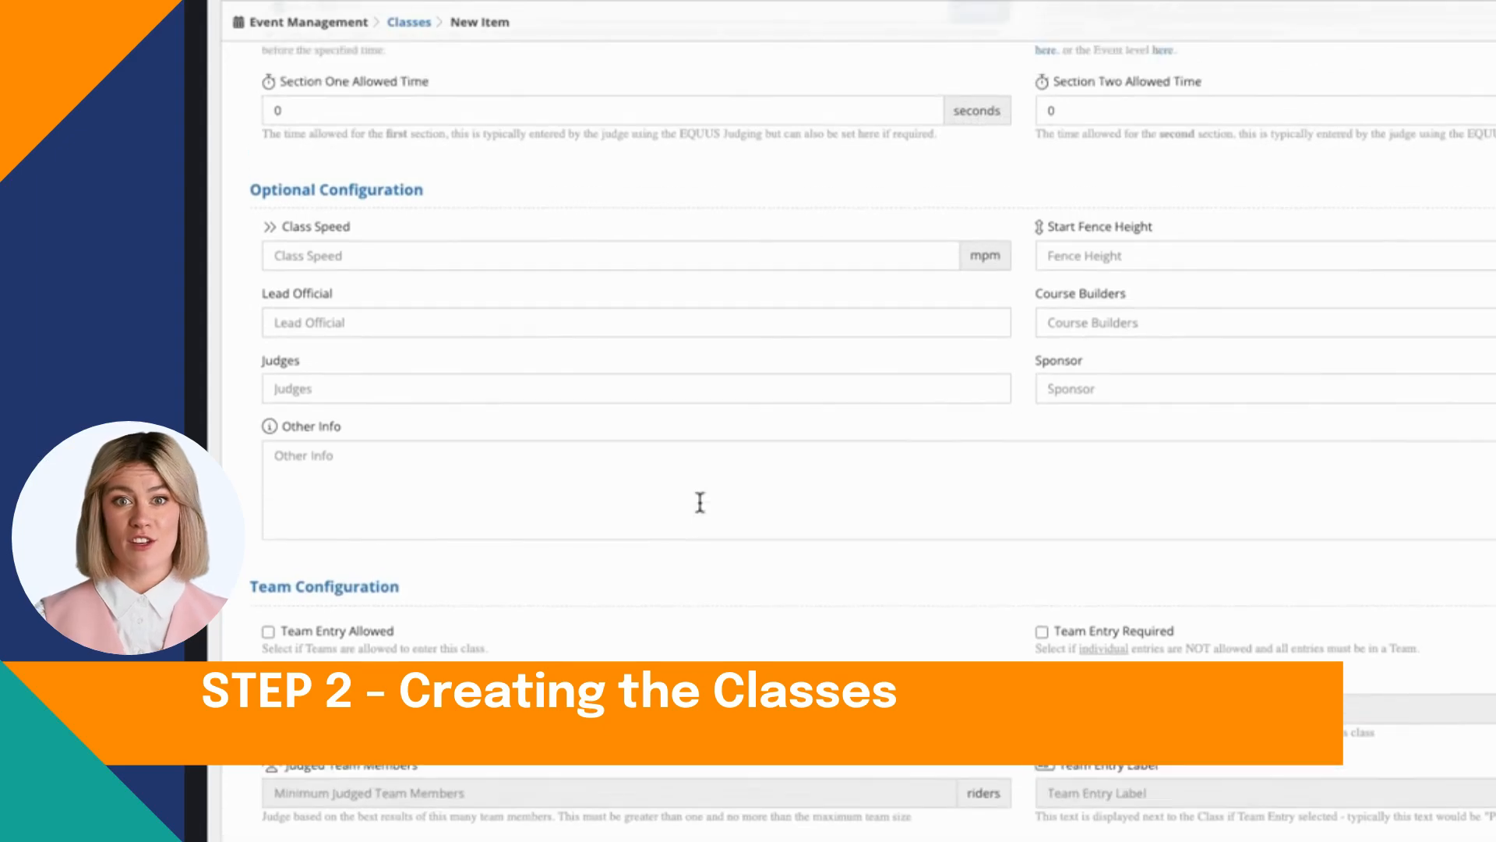
Step: Mark the 60cm Open pony section class as a split class and save it
scroll(700, 468, "up", 5)
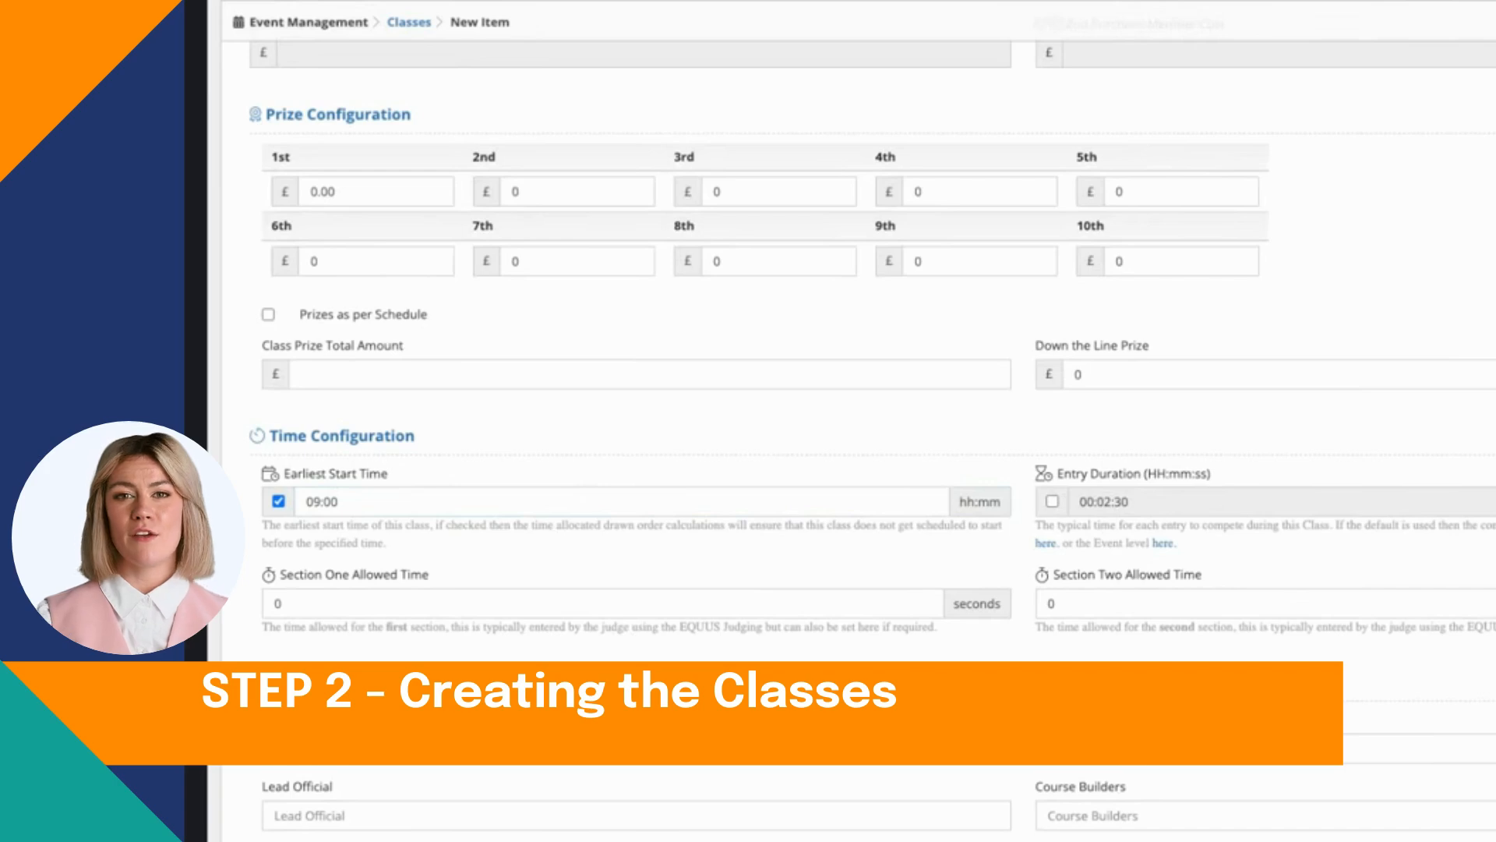
scroll(823, 436, "up", 2)
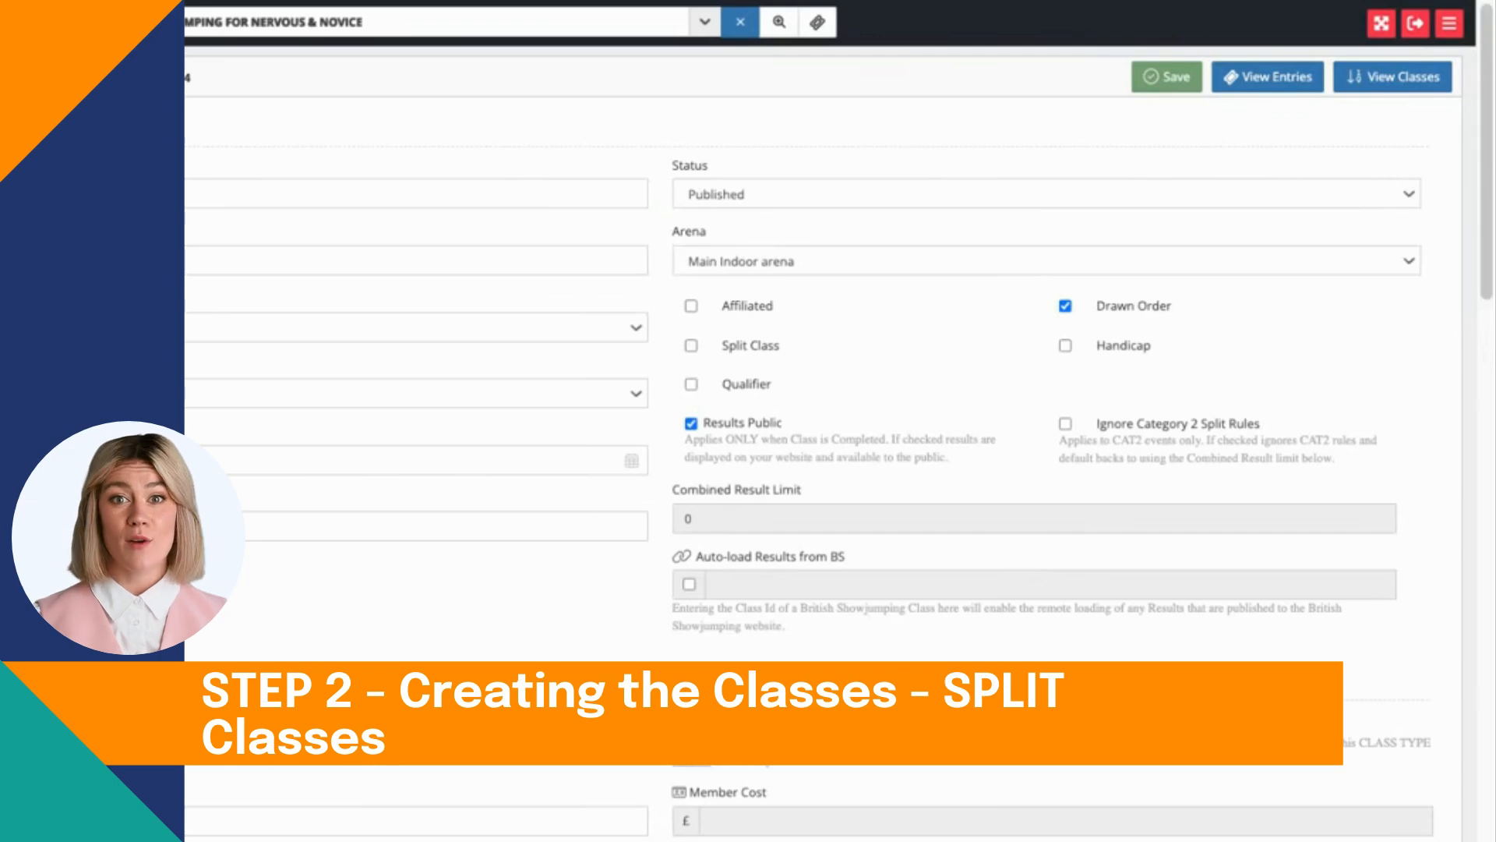
left_click(691, 345)
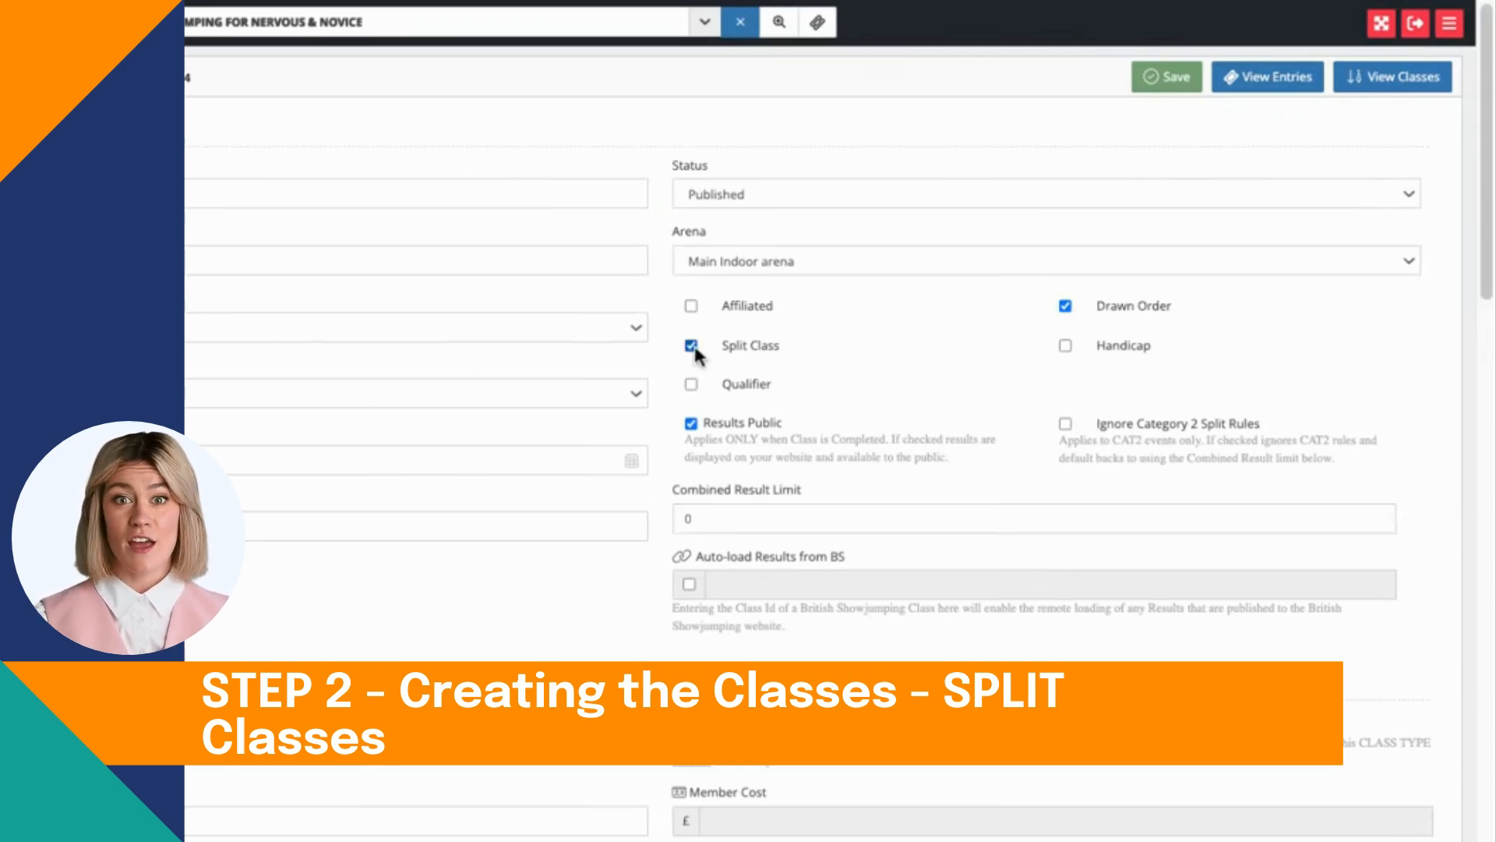
left_click(1194, 88)
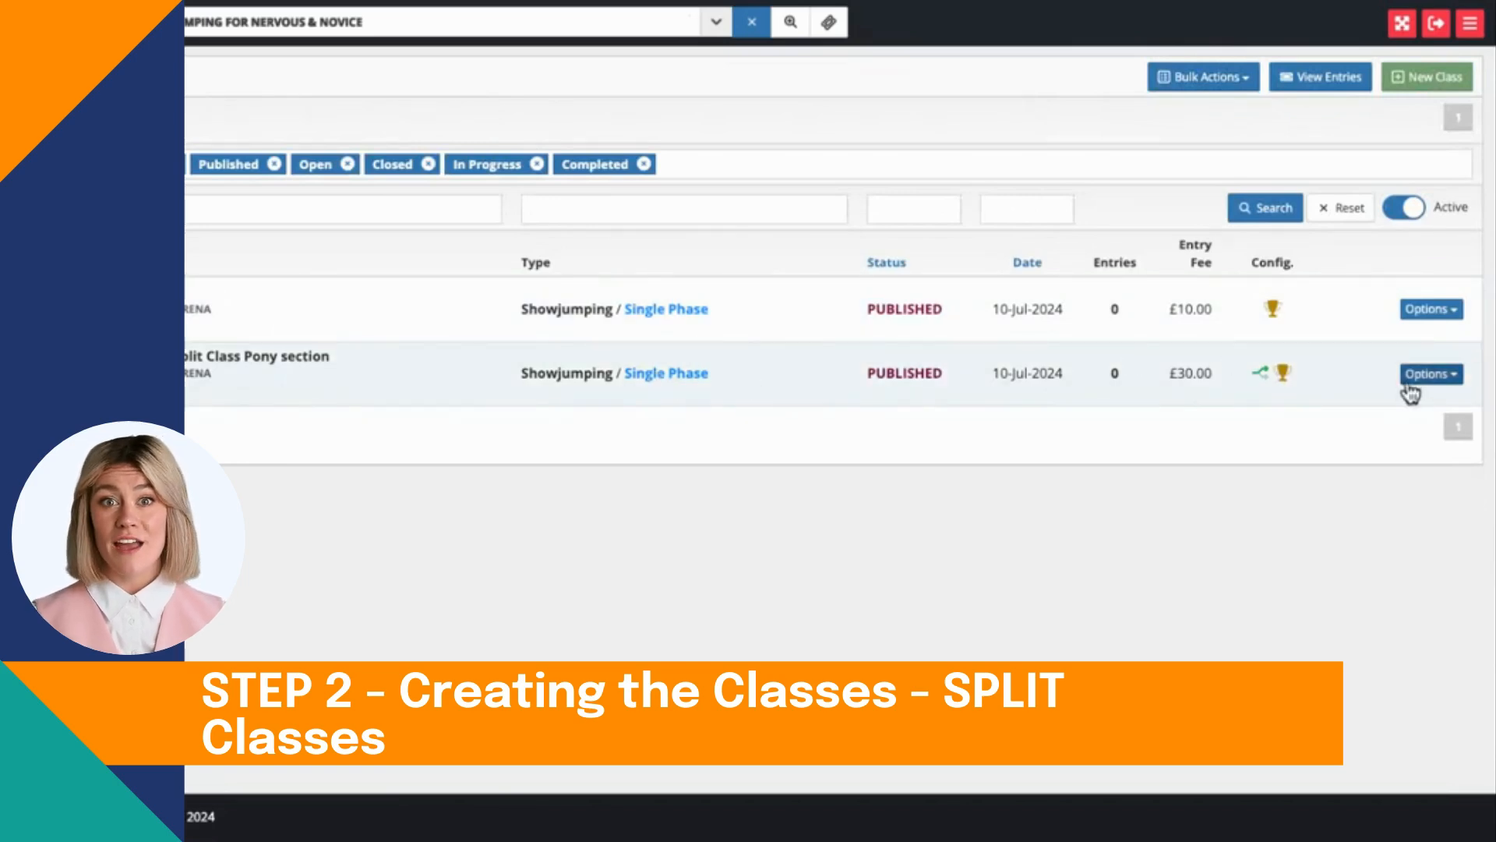
Step: Start a split of the 60cm Open Split Class Pony section and set the new class number to 2A
left_click(1431, 378)
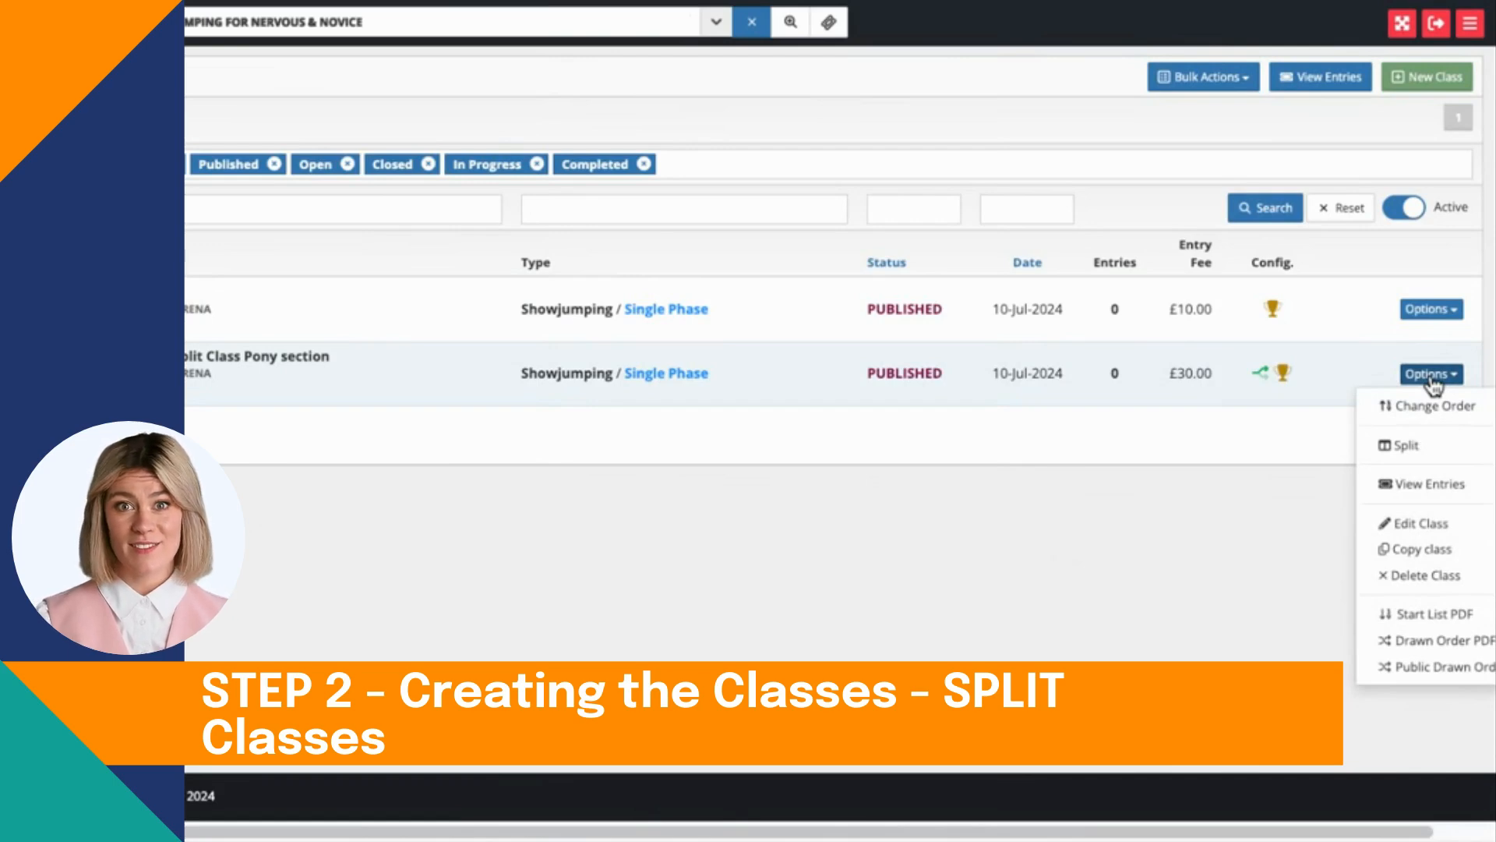
left_click(1423, 448)
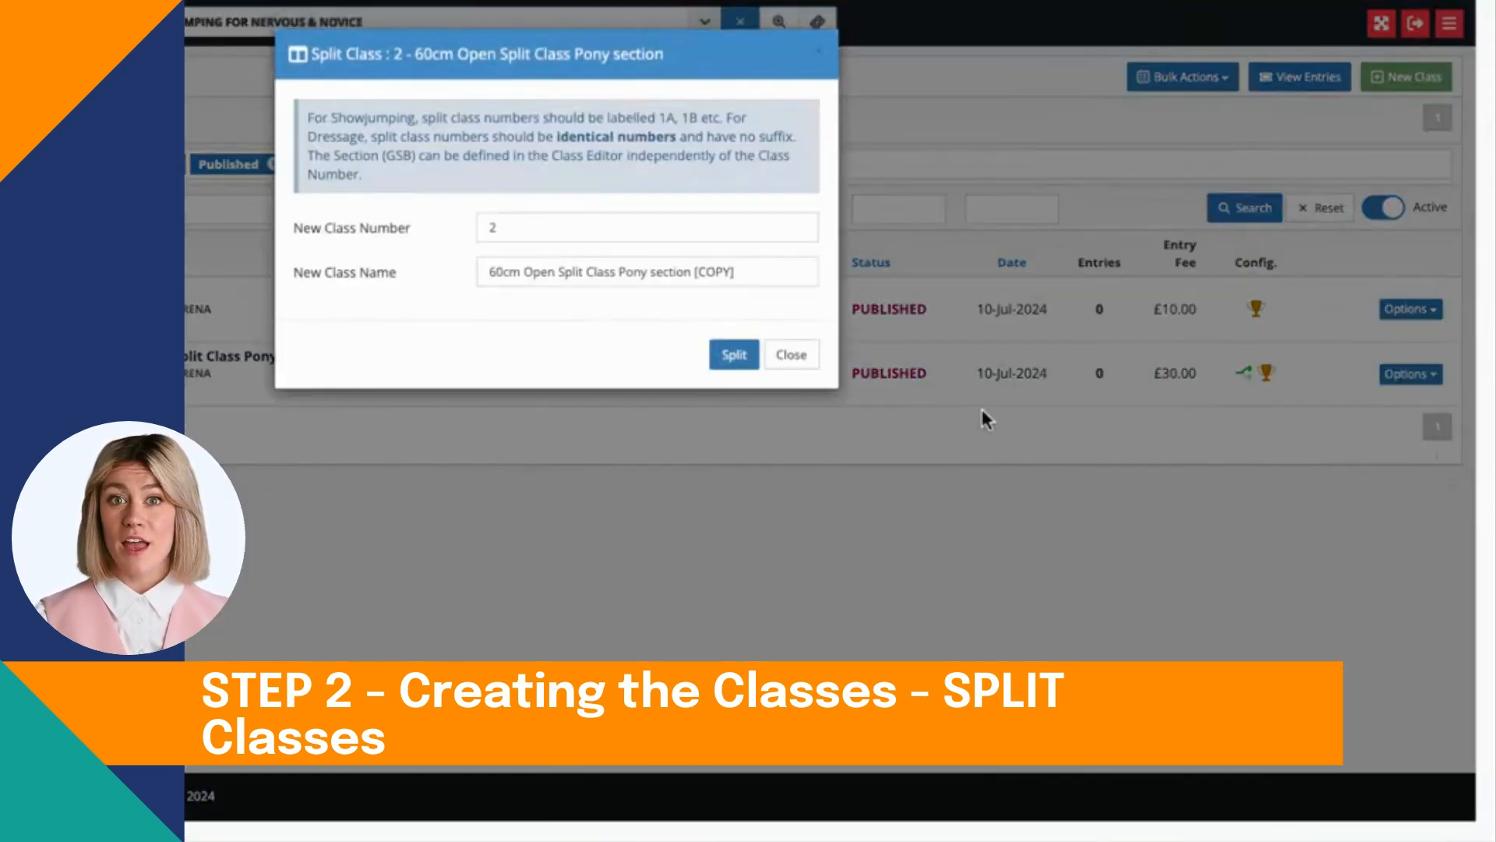
left_click(538, 231)
type("A")
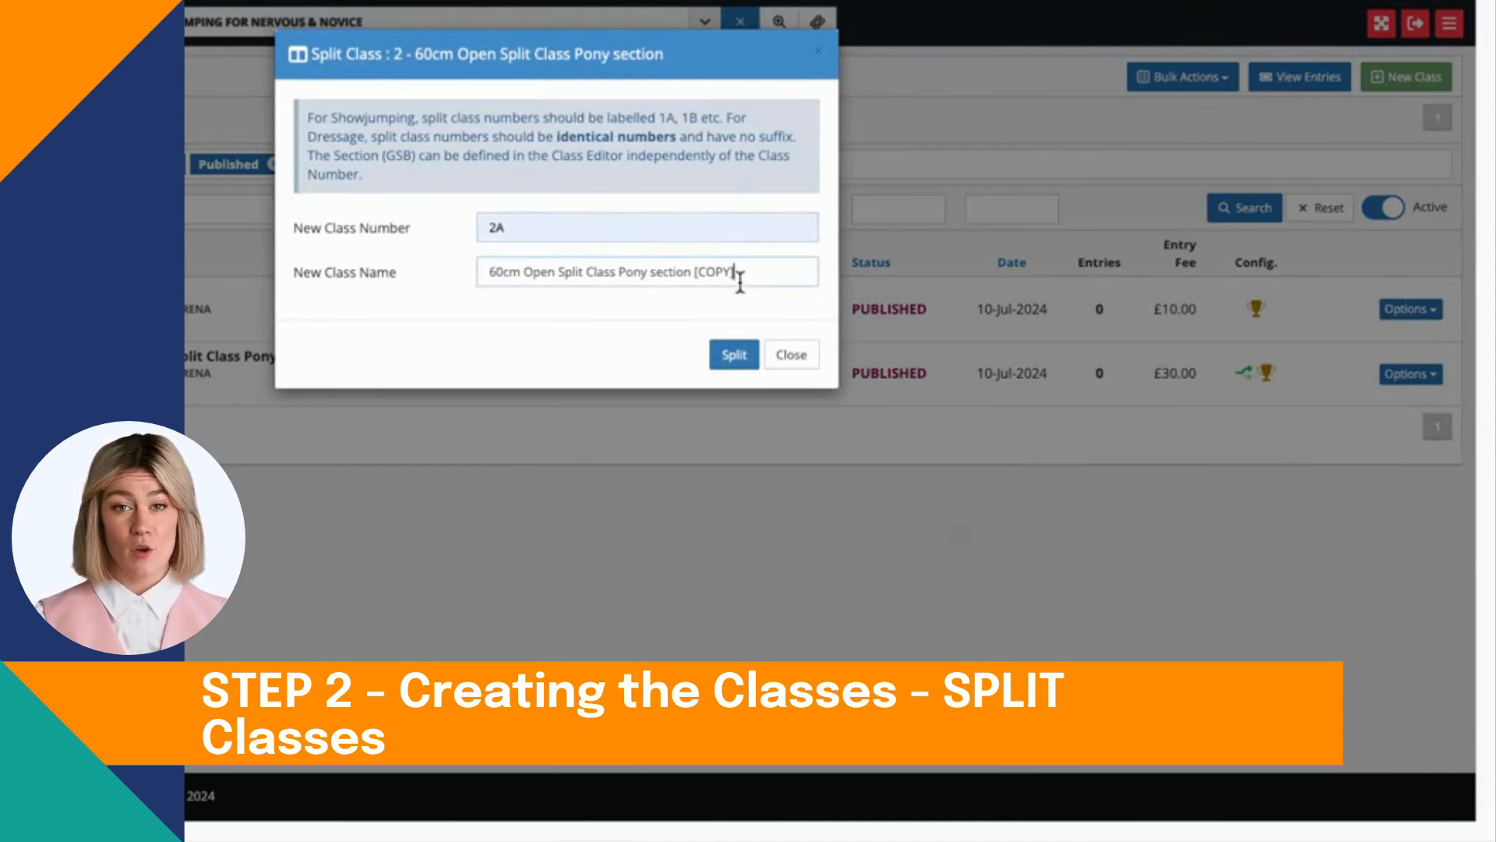
Step: Name the new class "60cm Open Split Class Horse section" and complete the split, saving the new class
left_click(647, 271)
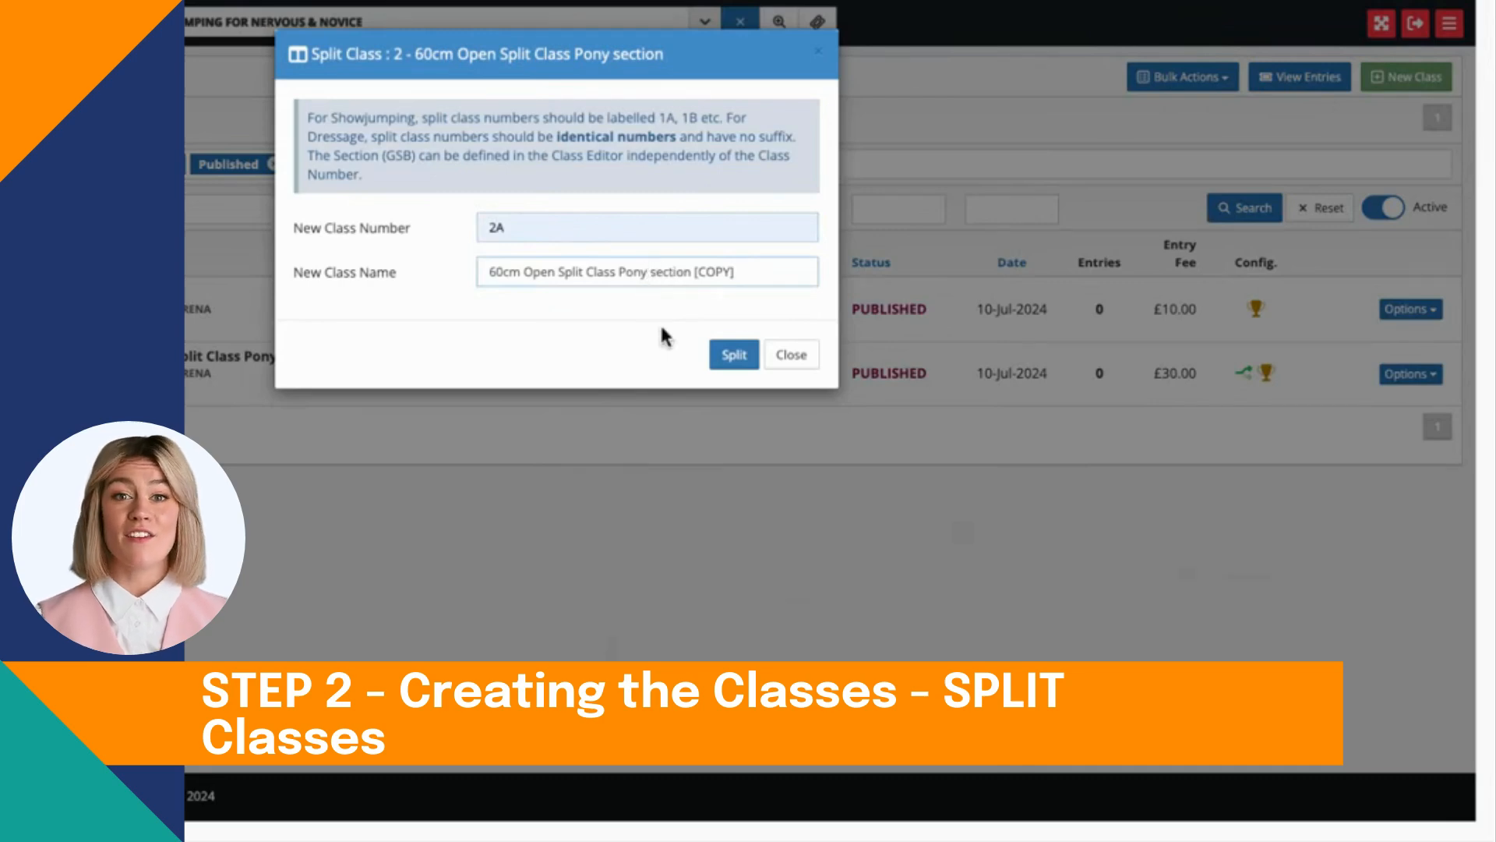
key("BackSpace")
key("BackSpace")
key("BackSpace")
key("BackSpace")
key("BackSpace")
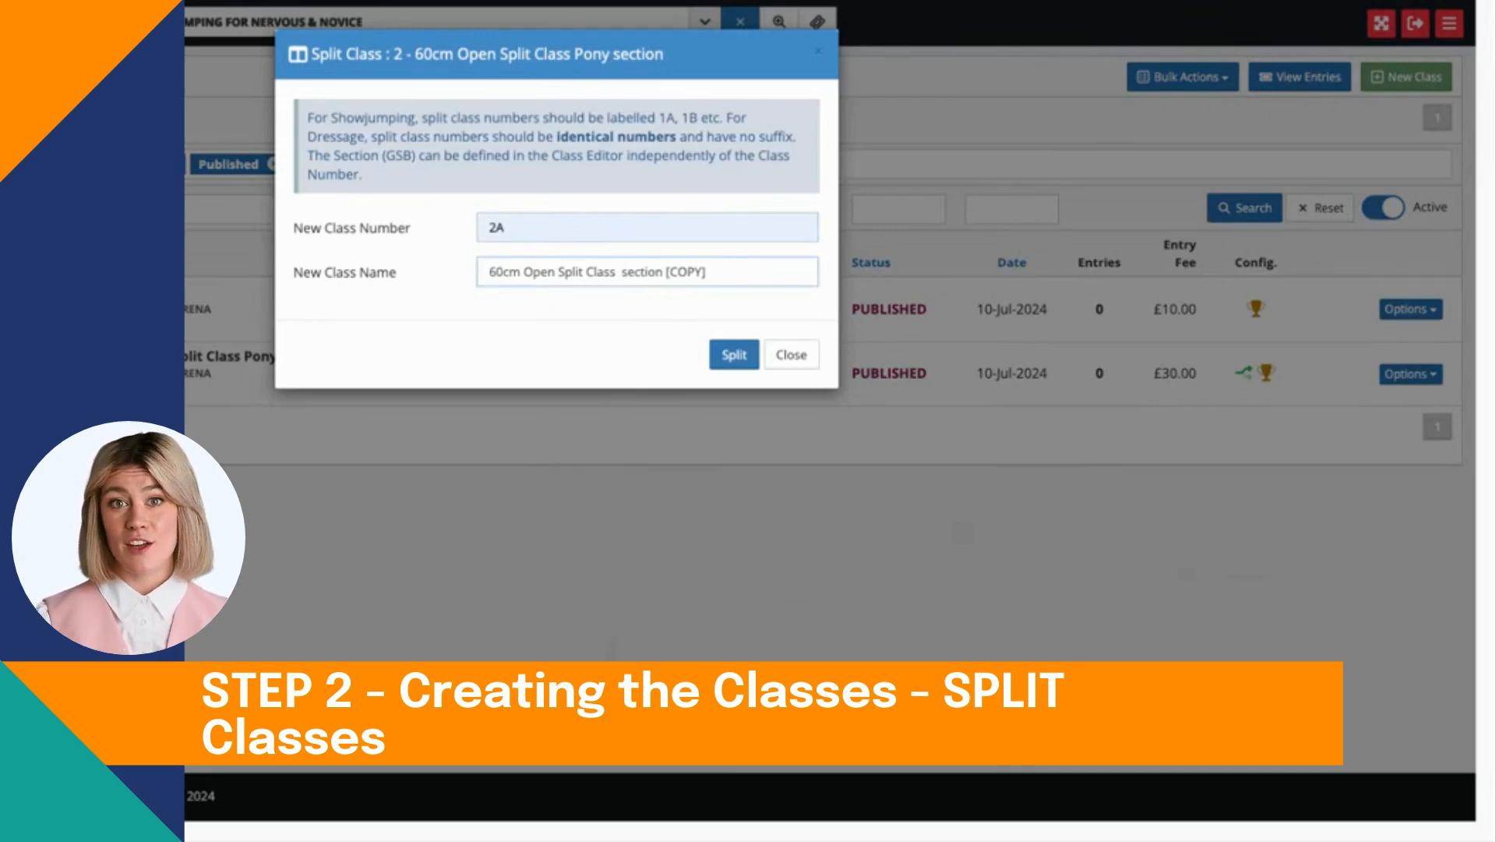
type("Horse")
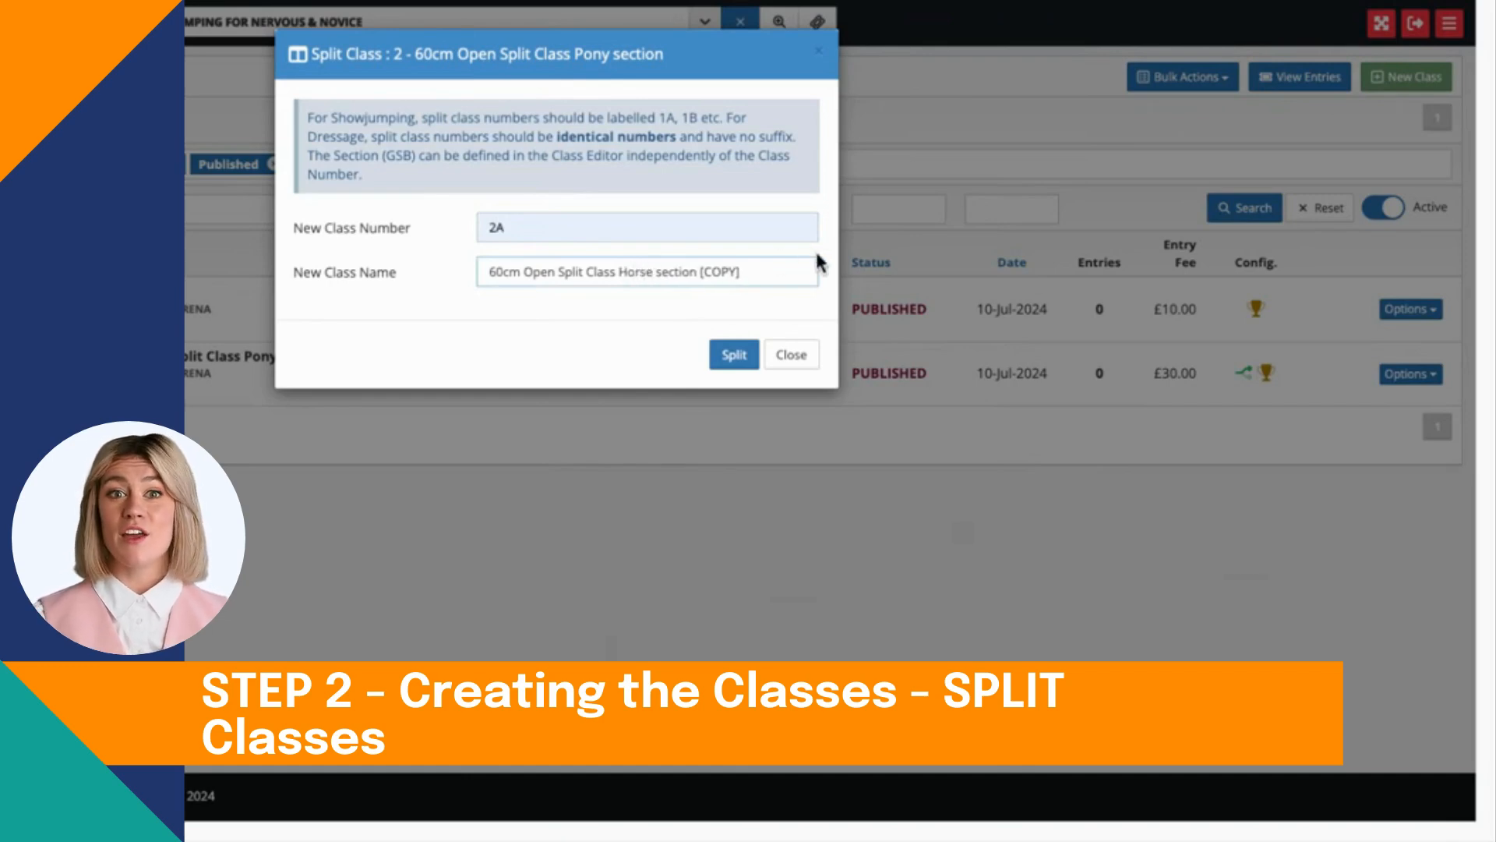
left_click(777, 287)
key("BackSpace")
key("BackSpace")
key("BackSpace")
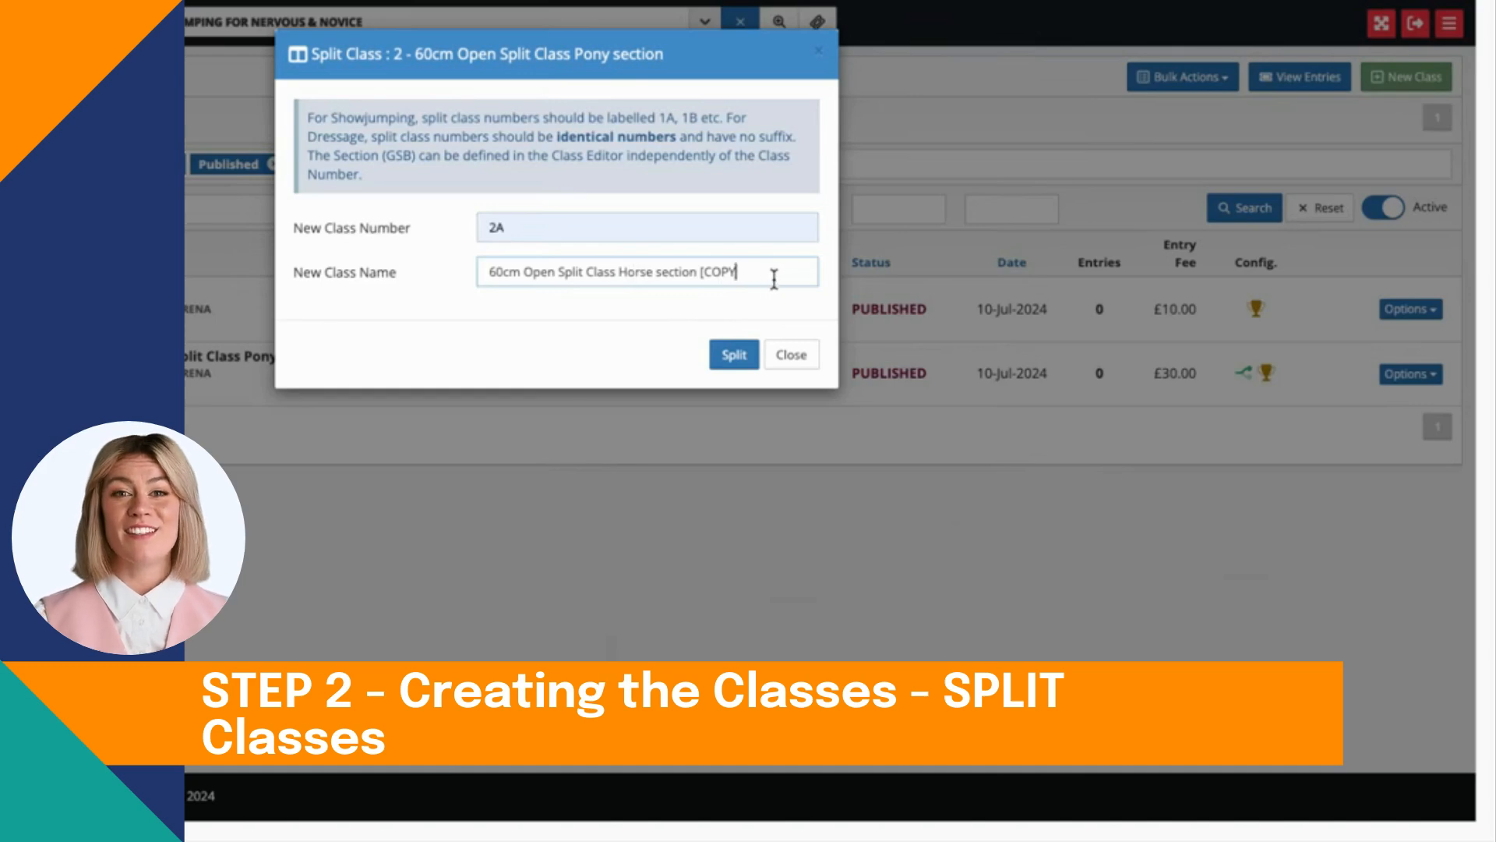
key("BackSpace")
key("BackSpace")
key("BackSpace")
key("BackSpace")
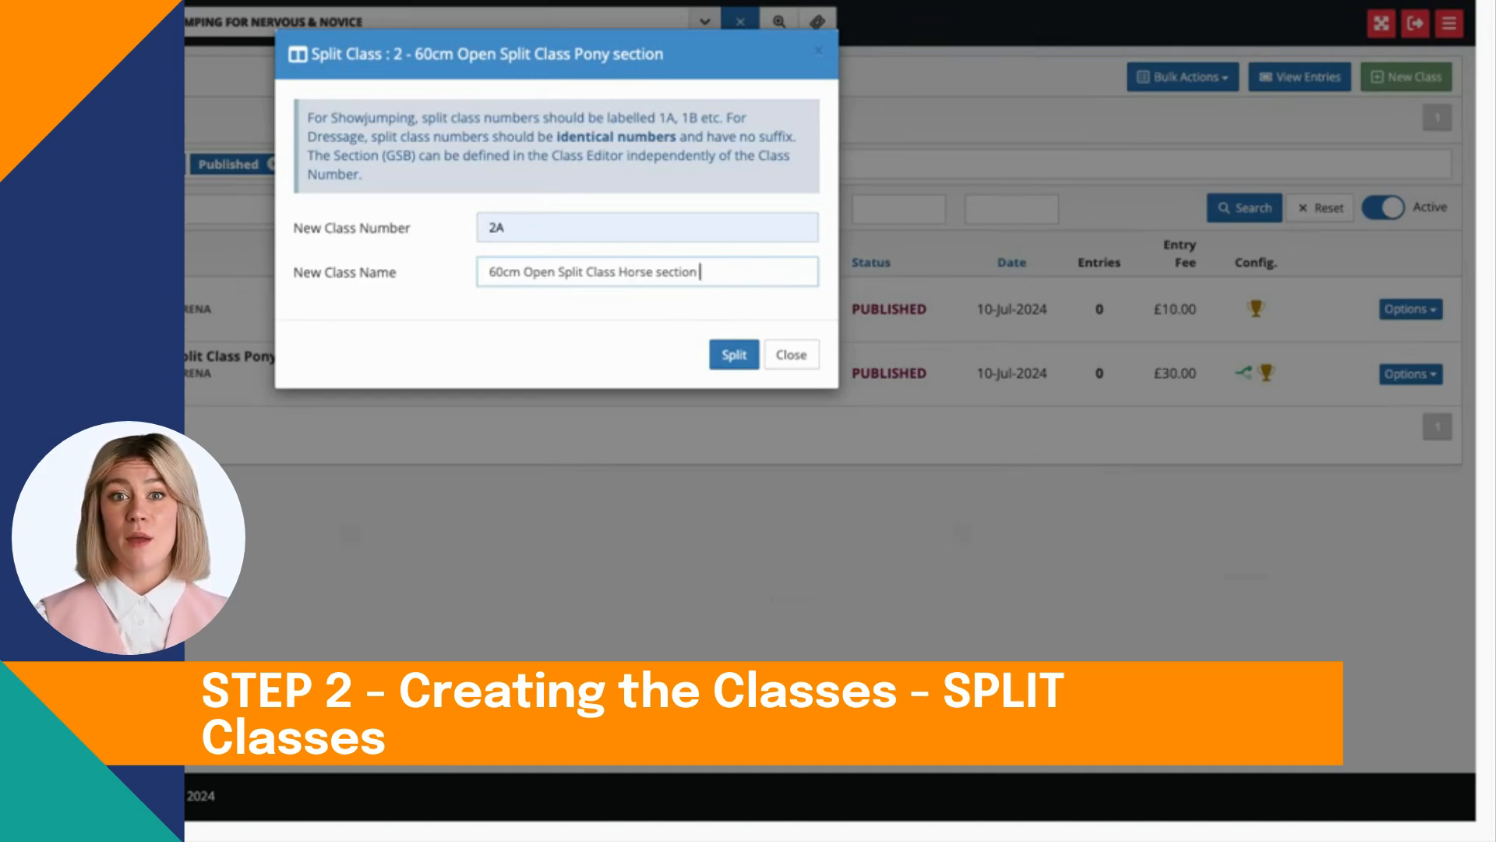
left_click(739, 354)
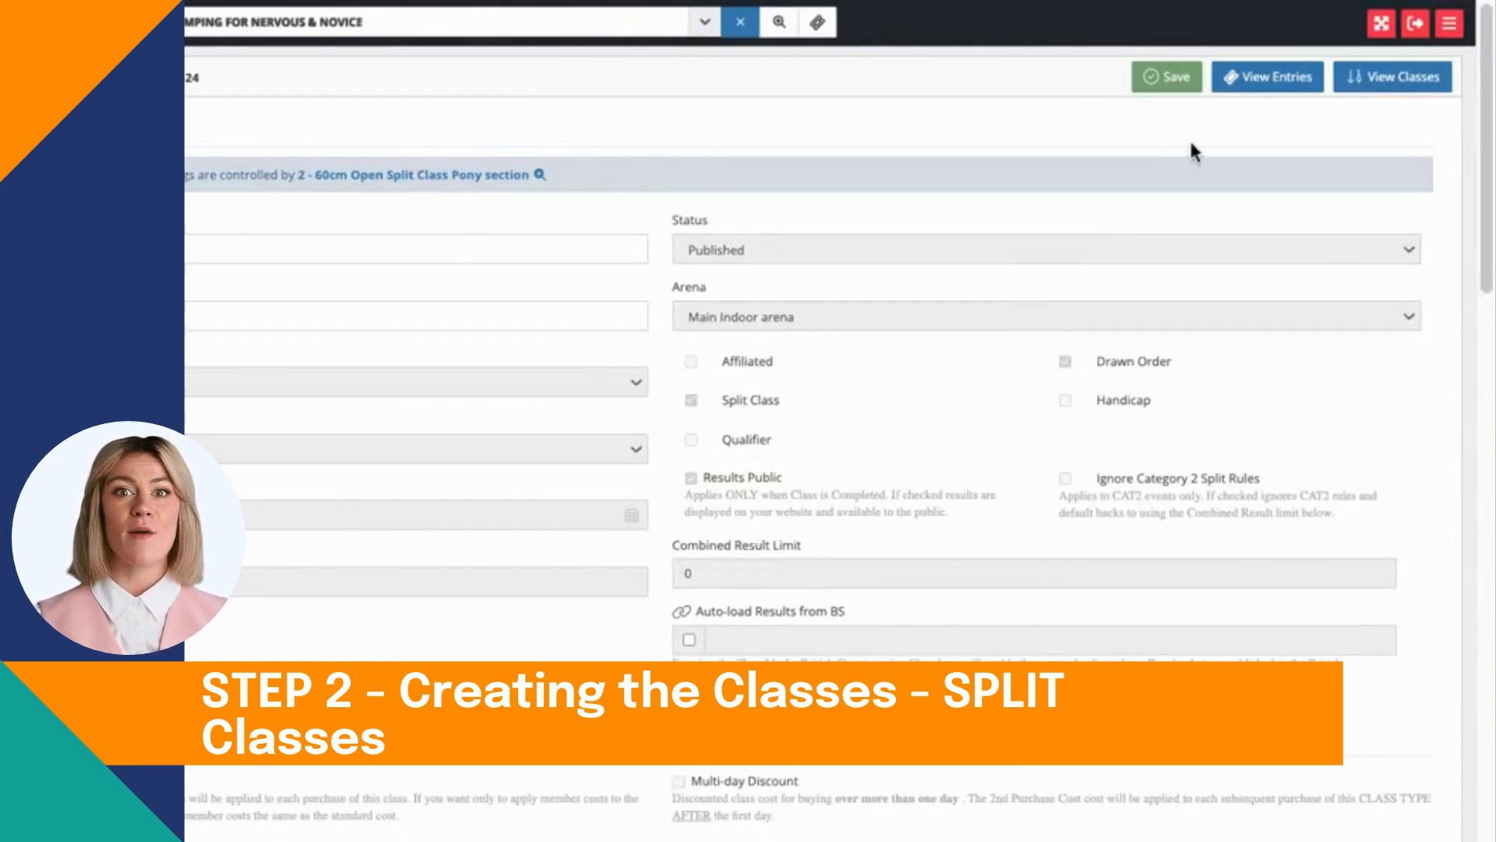
left_click(1174, 86)
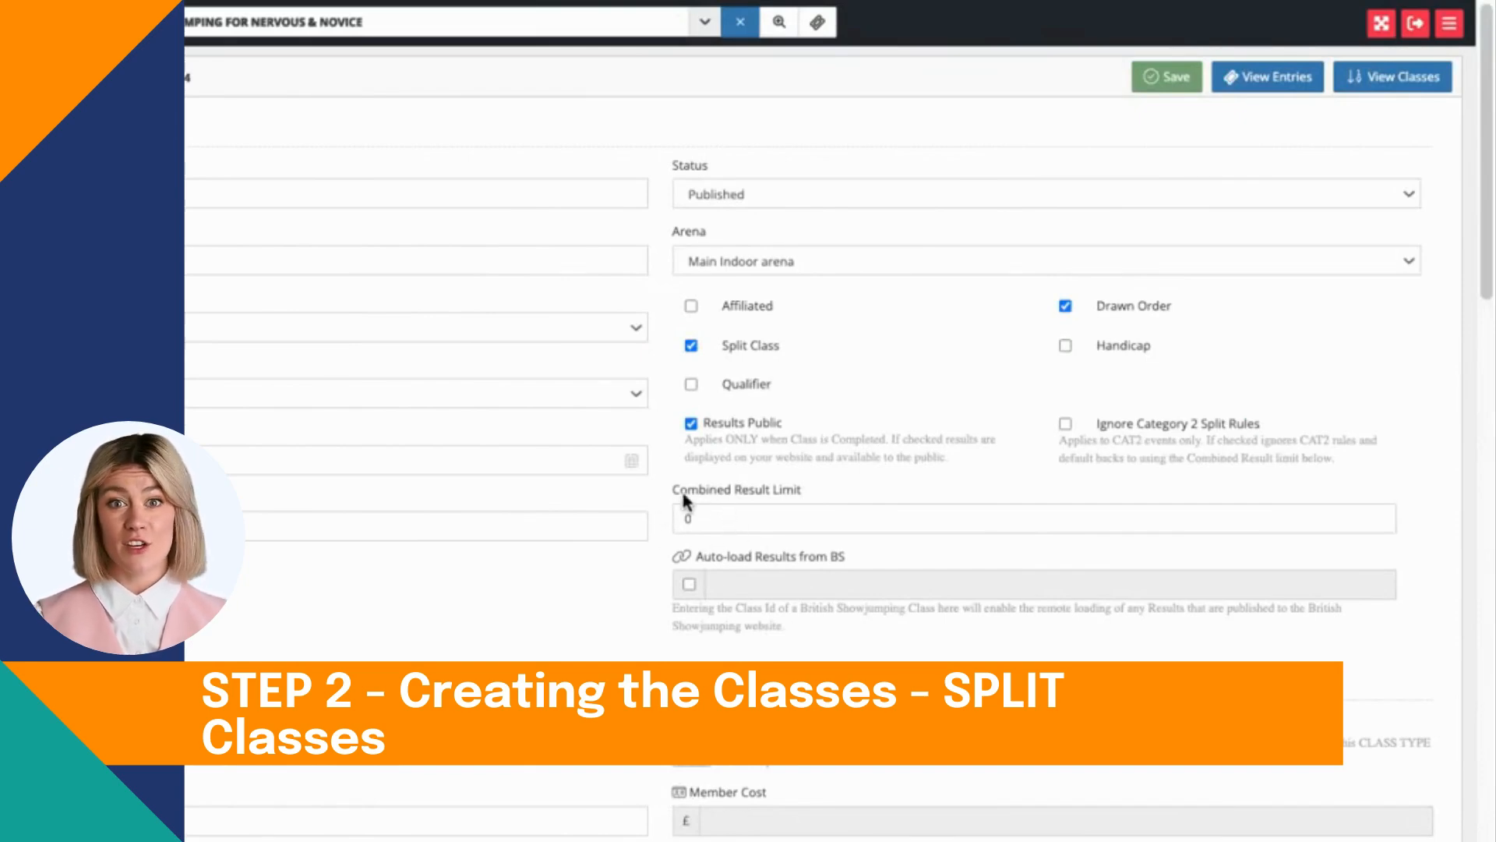
Step: Set the combined result limit of the 60cm pony section split class to 12 and save the class
left_click(717, 523)
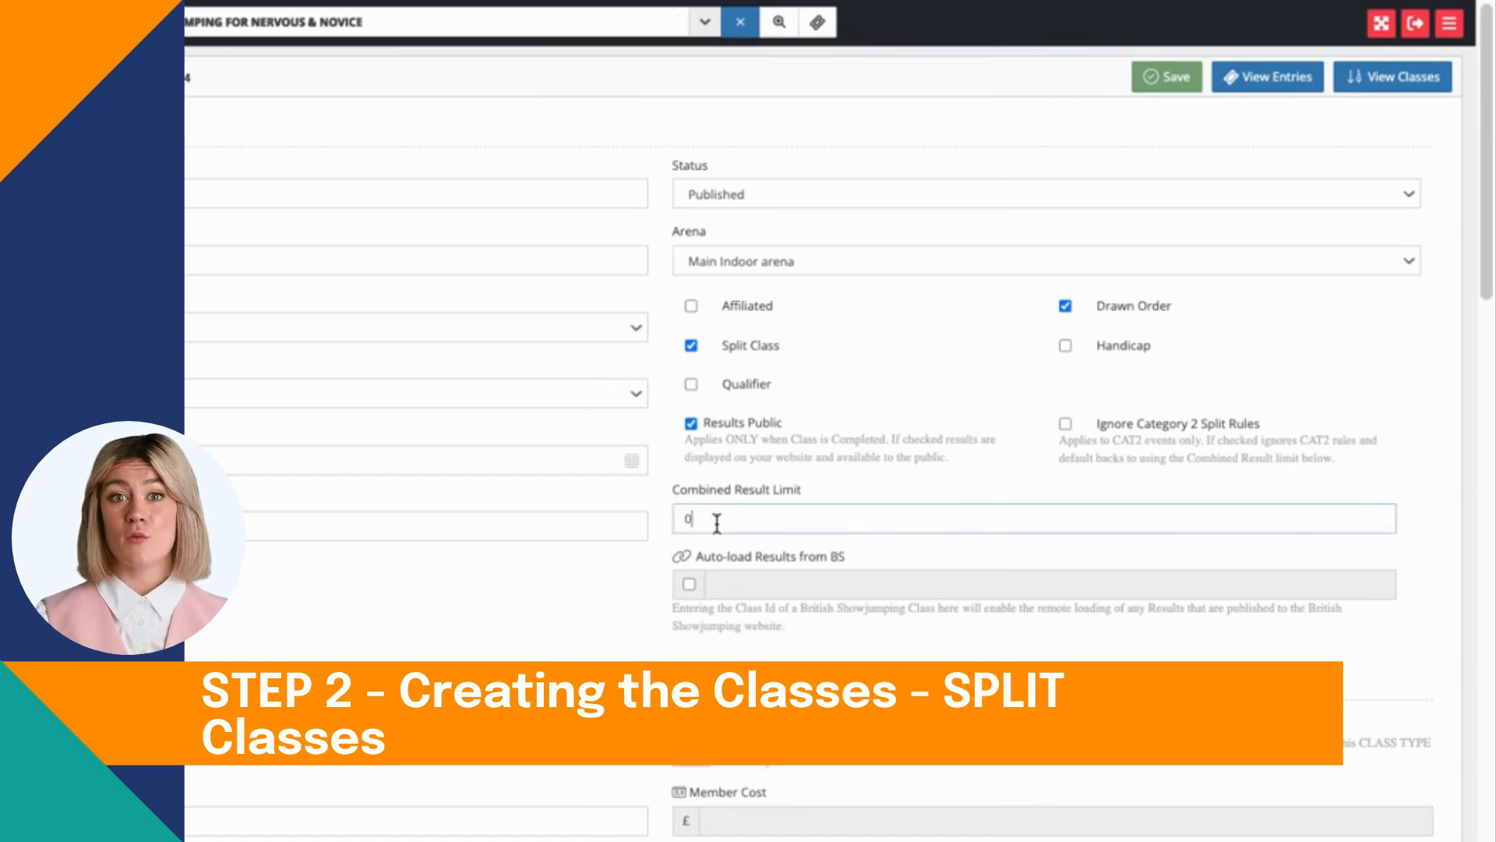
key("BackSpace")
type("12")
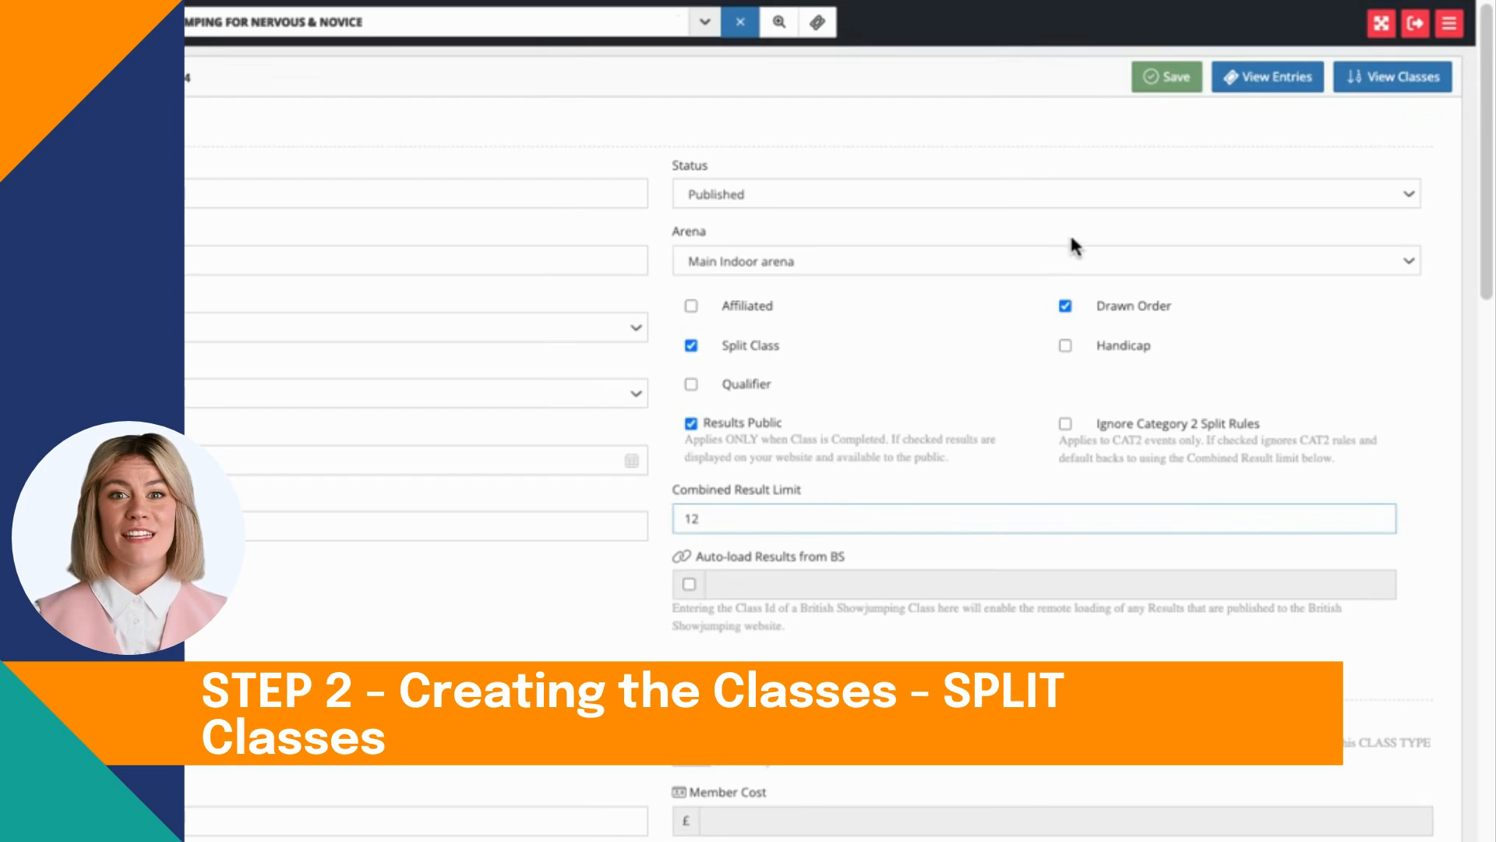
left_click(1154, 84)
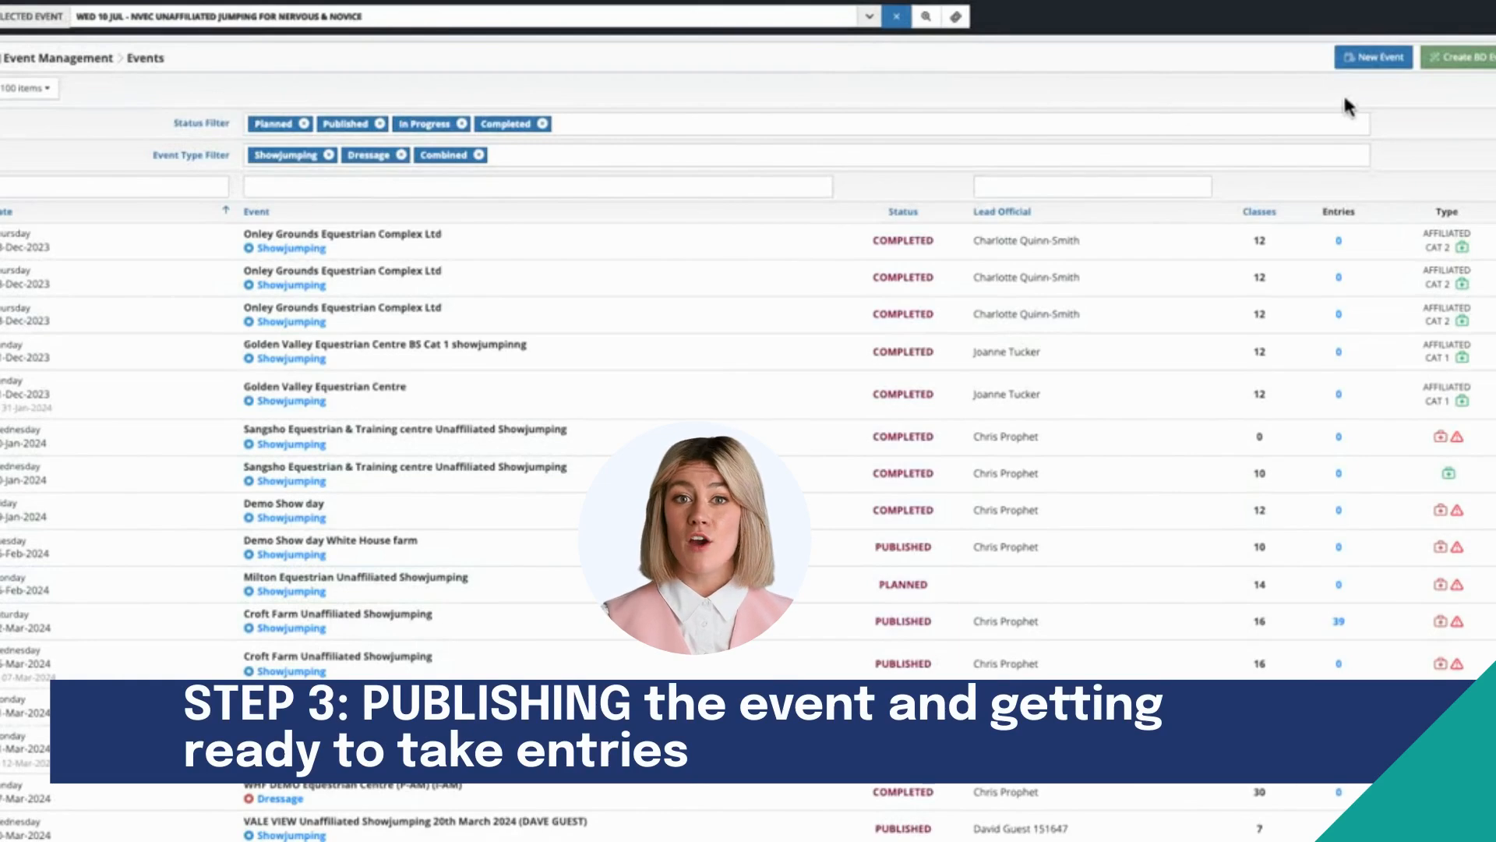
Step: Filter the events to 10-Jul-2024, set the NVEC Unaffiliated Jumping for Nervous & Novice event's status to Published and save
left_click(132, 187)
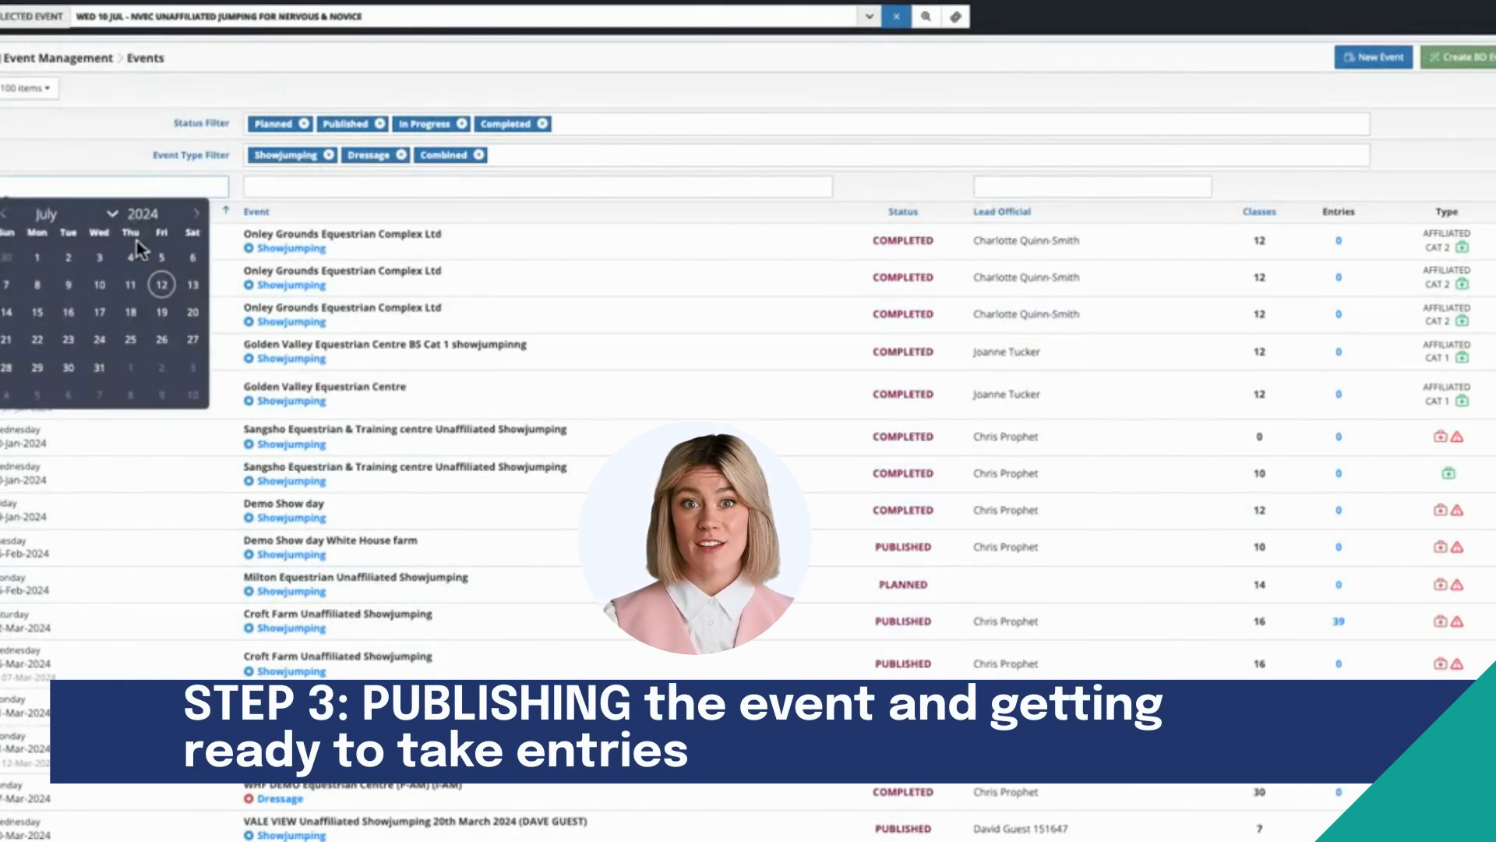
left_click(99, 284)
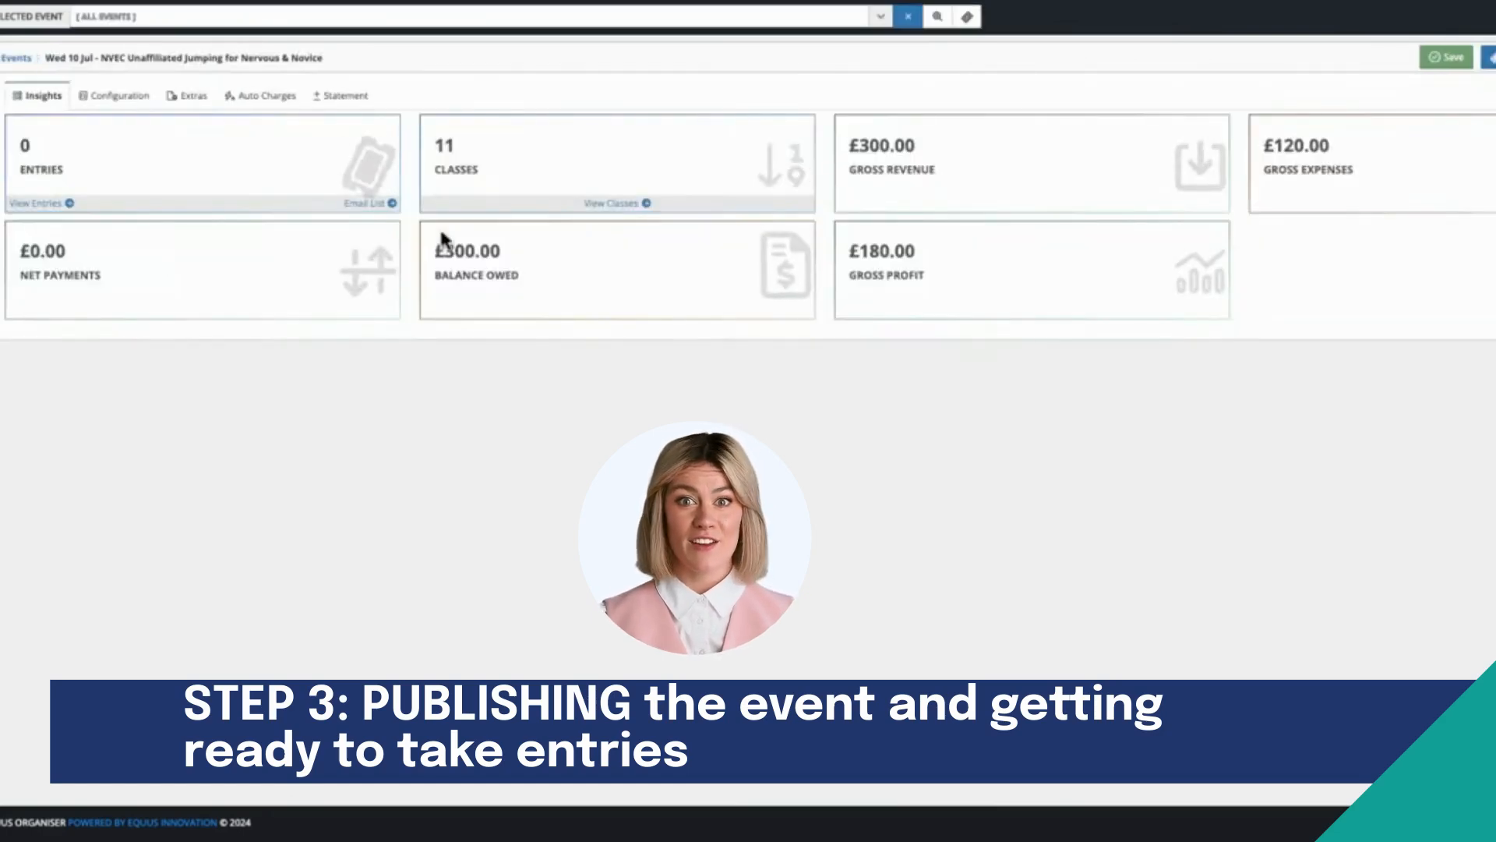
left_click(120, 95)
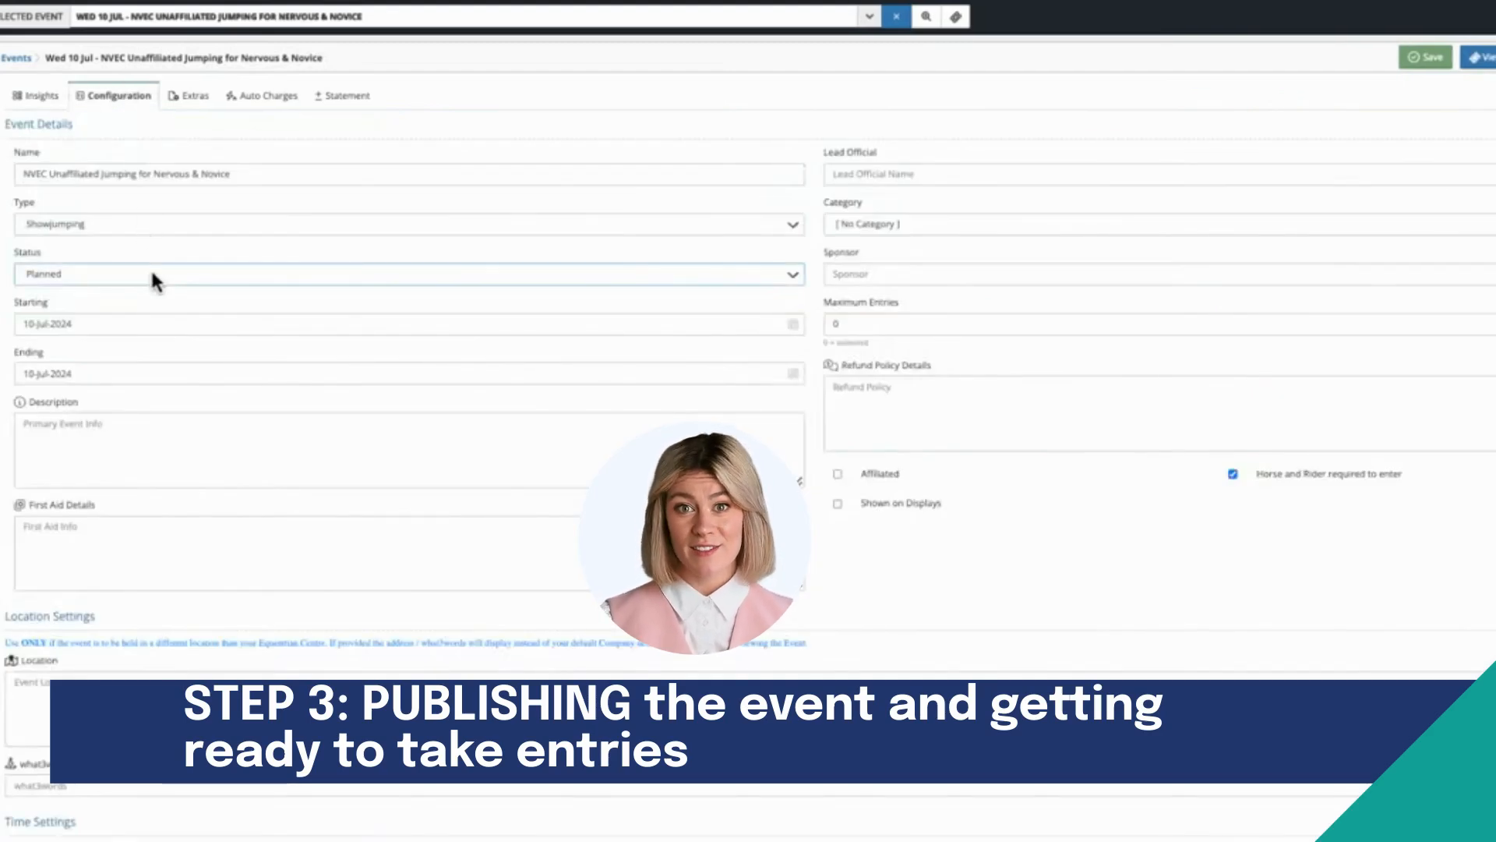
left_click(155, 291)
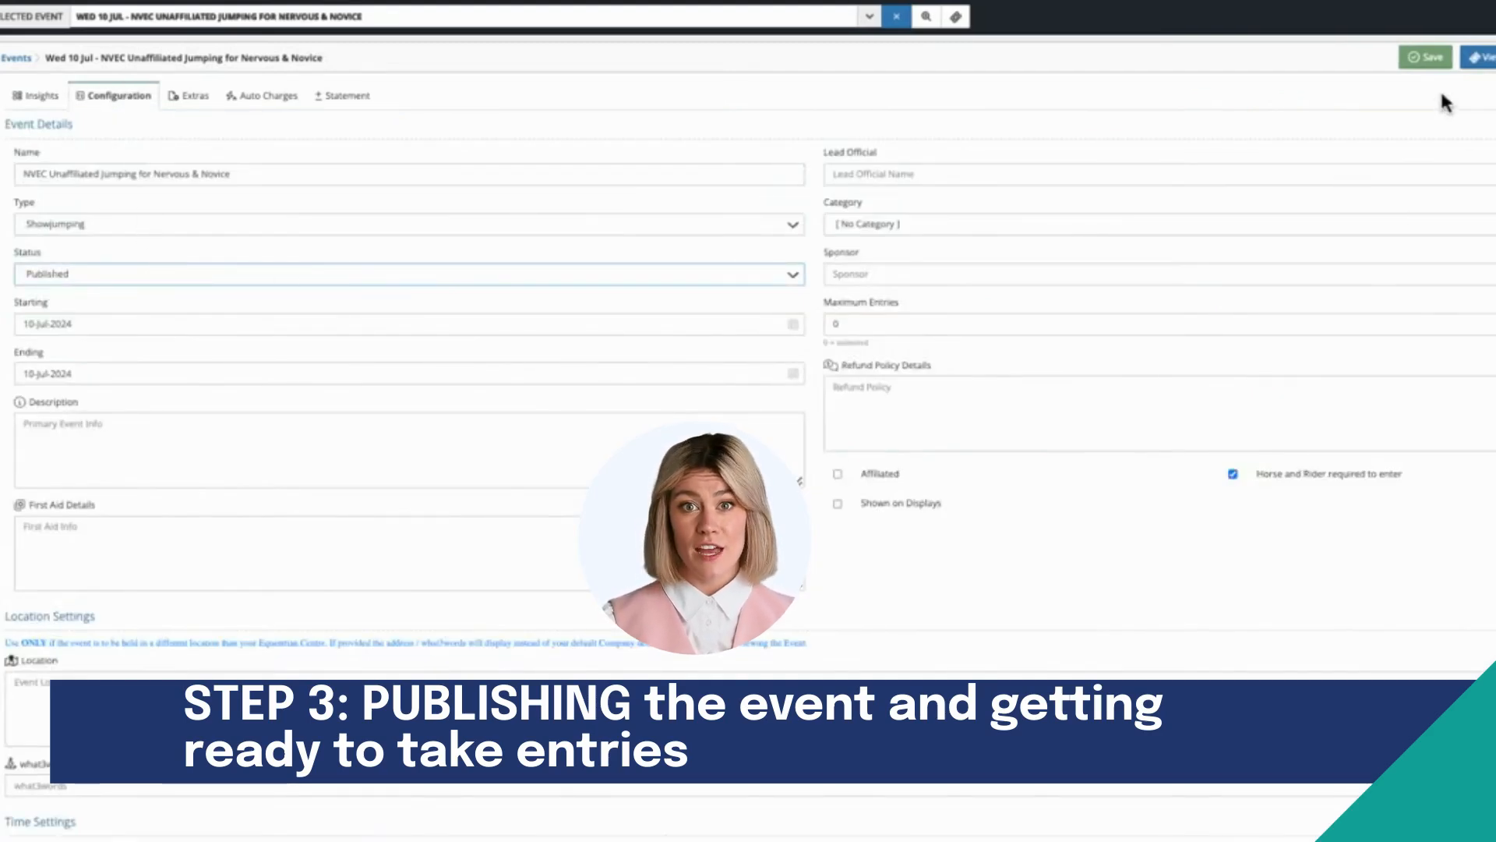
left_click(1430, 59)
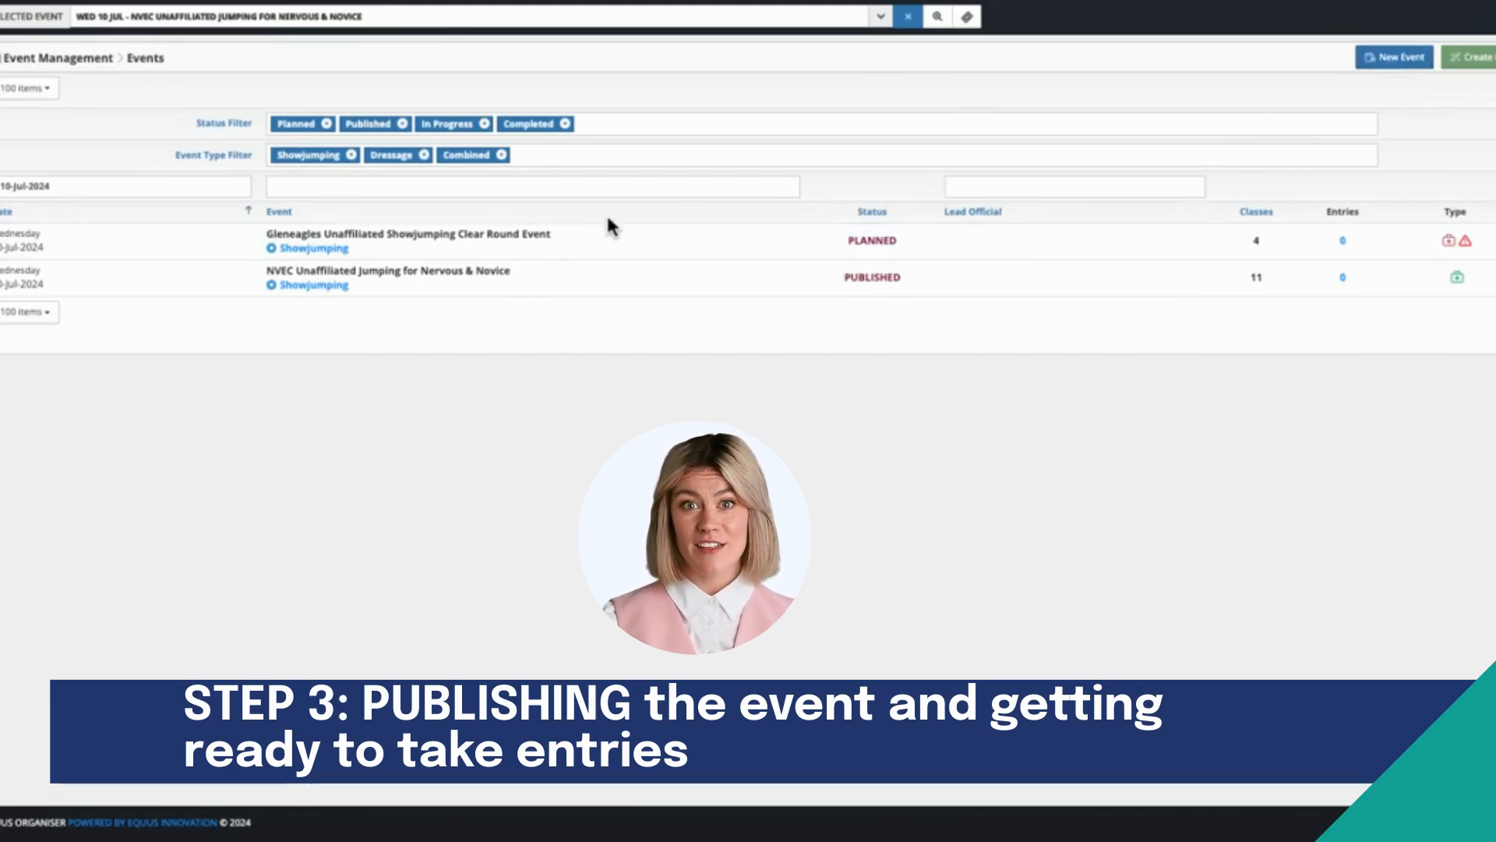
Step: Open all classes of the NVEC Unaffiliated Jumping for Nervous & Novice event for entries in bulk
left_click(504, 278)
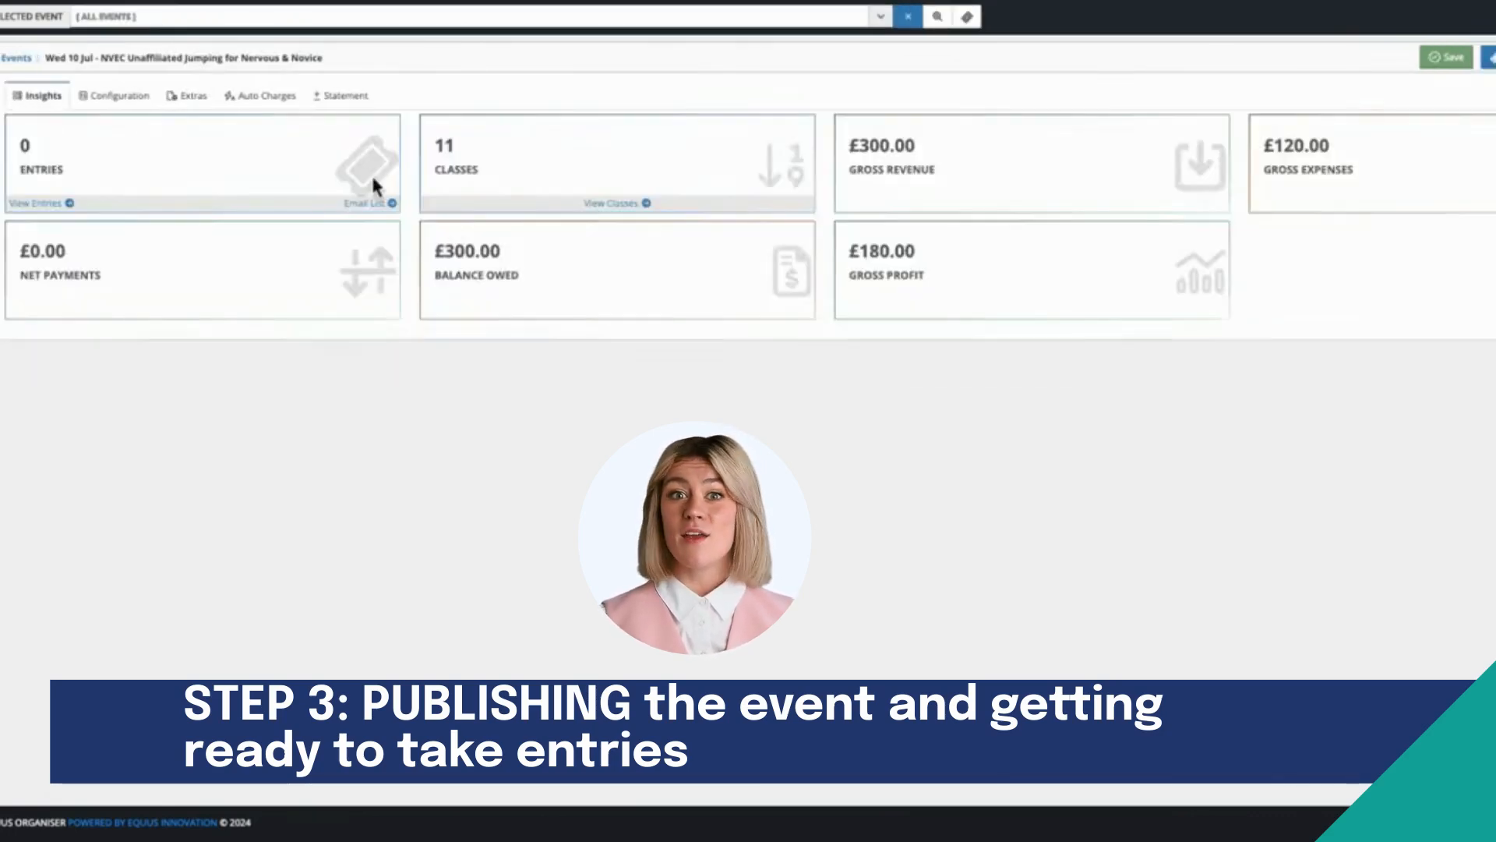
left_click(617, 207)
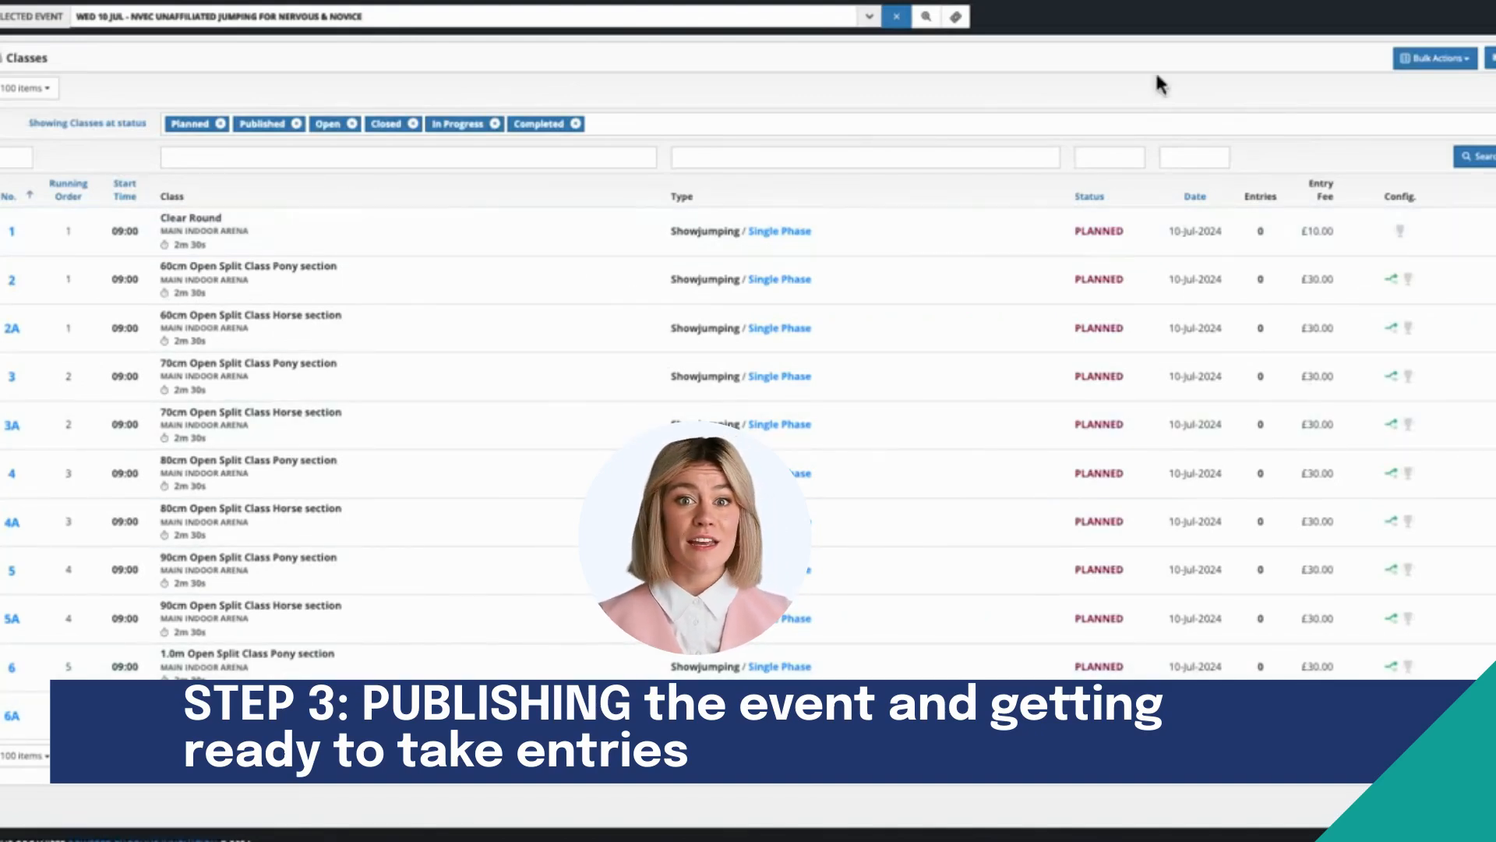
left_click(1427, 67)
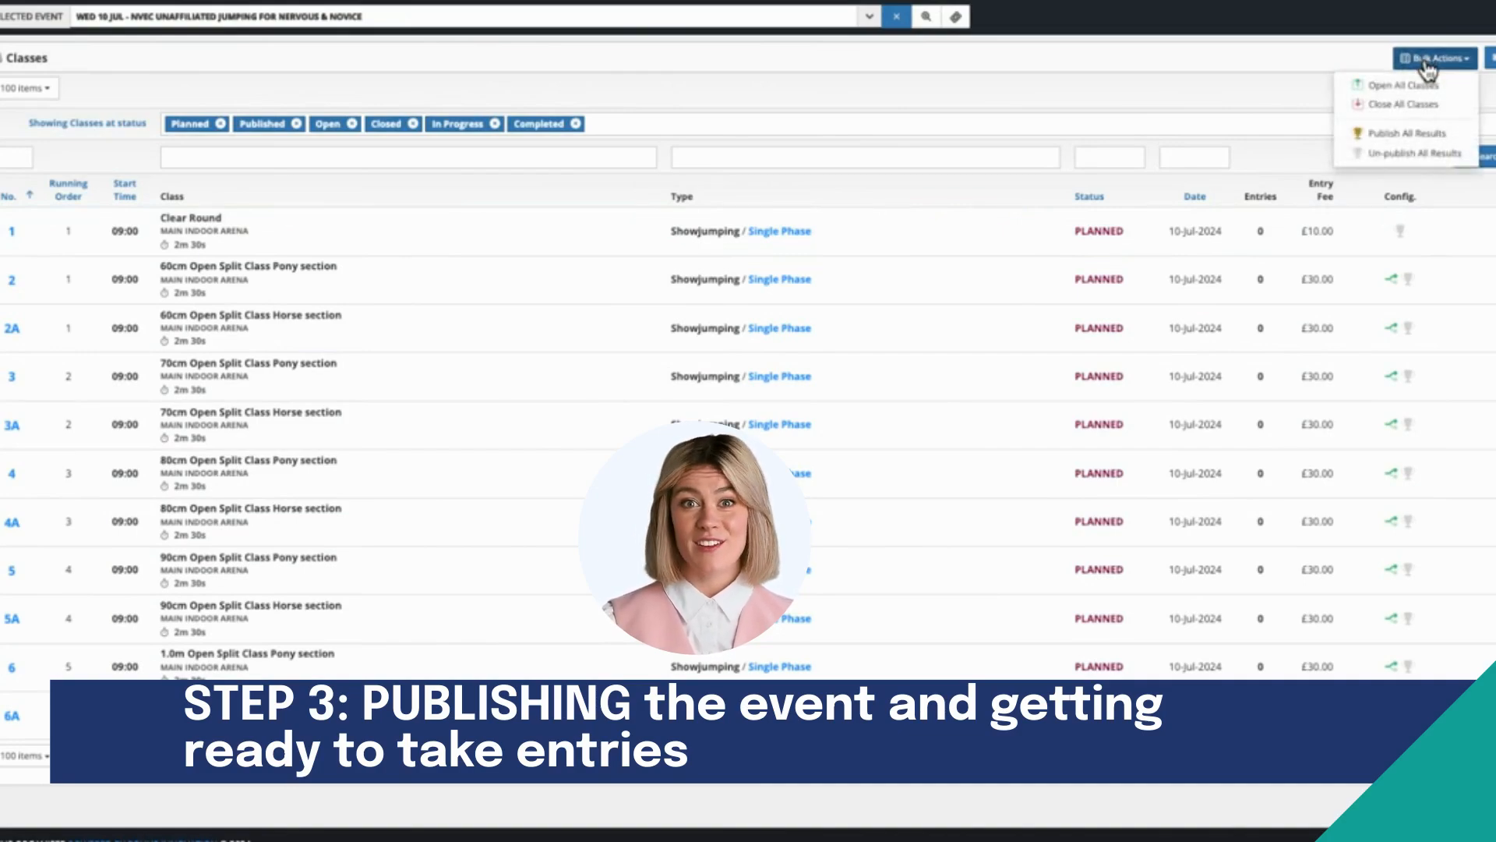
left_click(1402, 85)
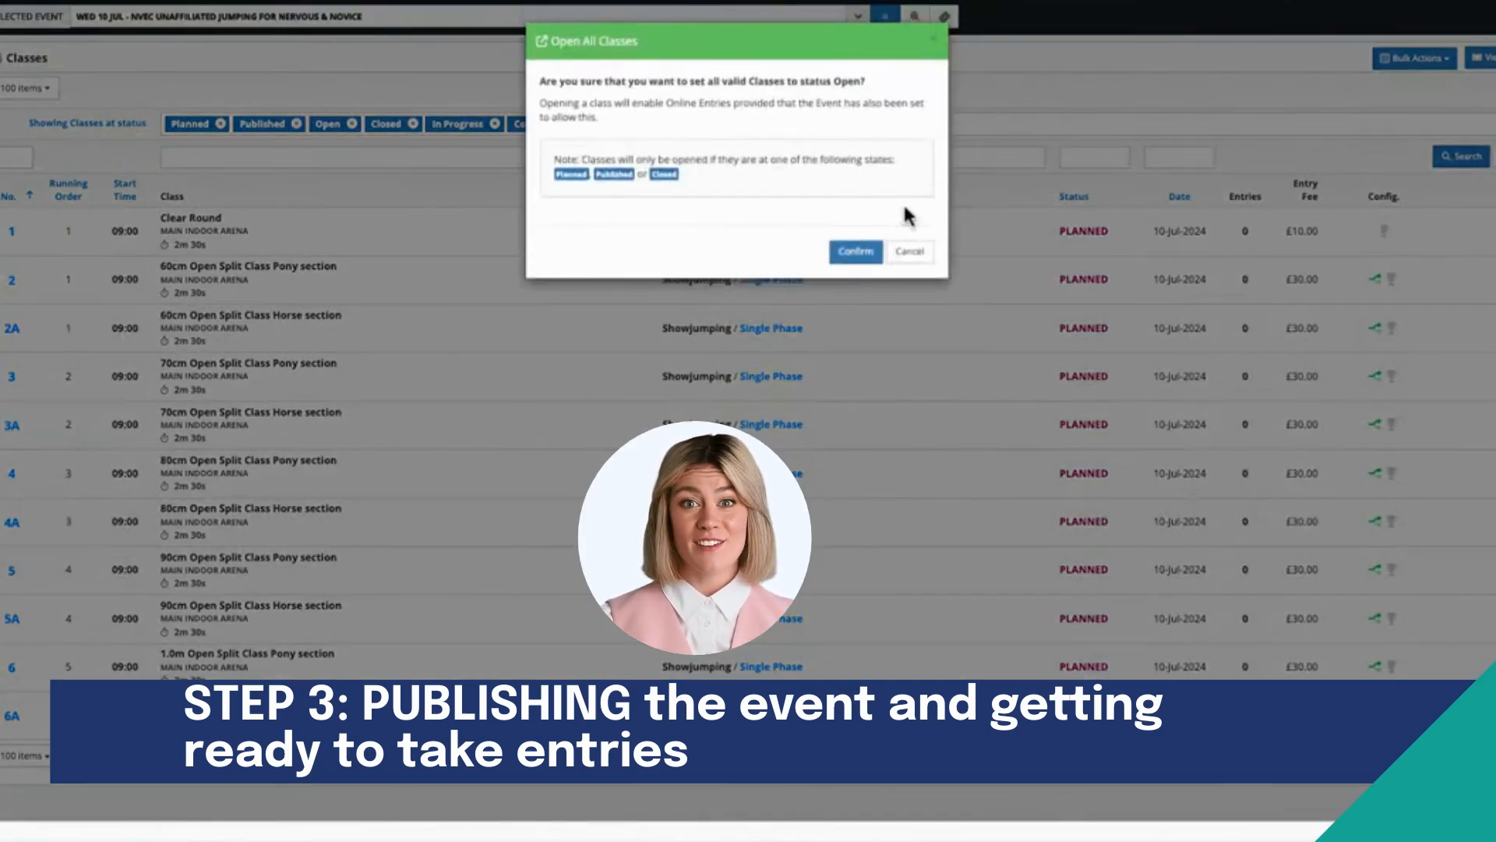
left_click(857, 249)
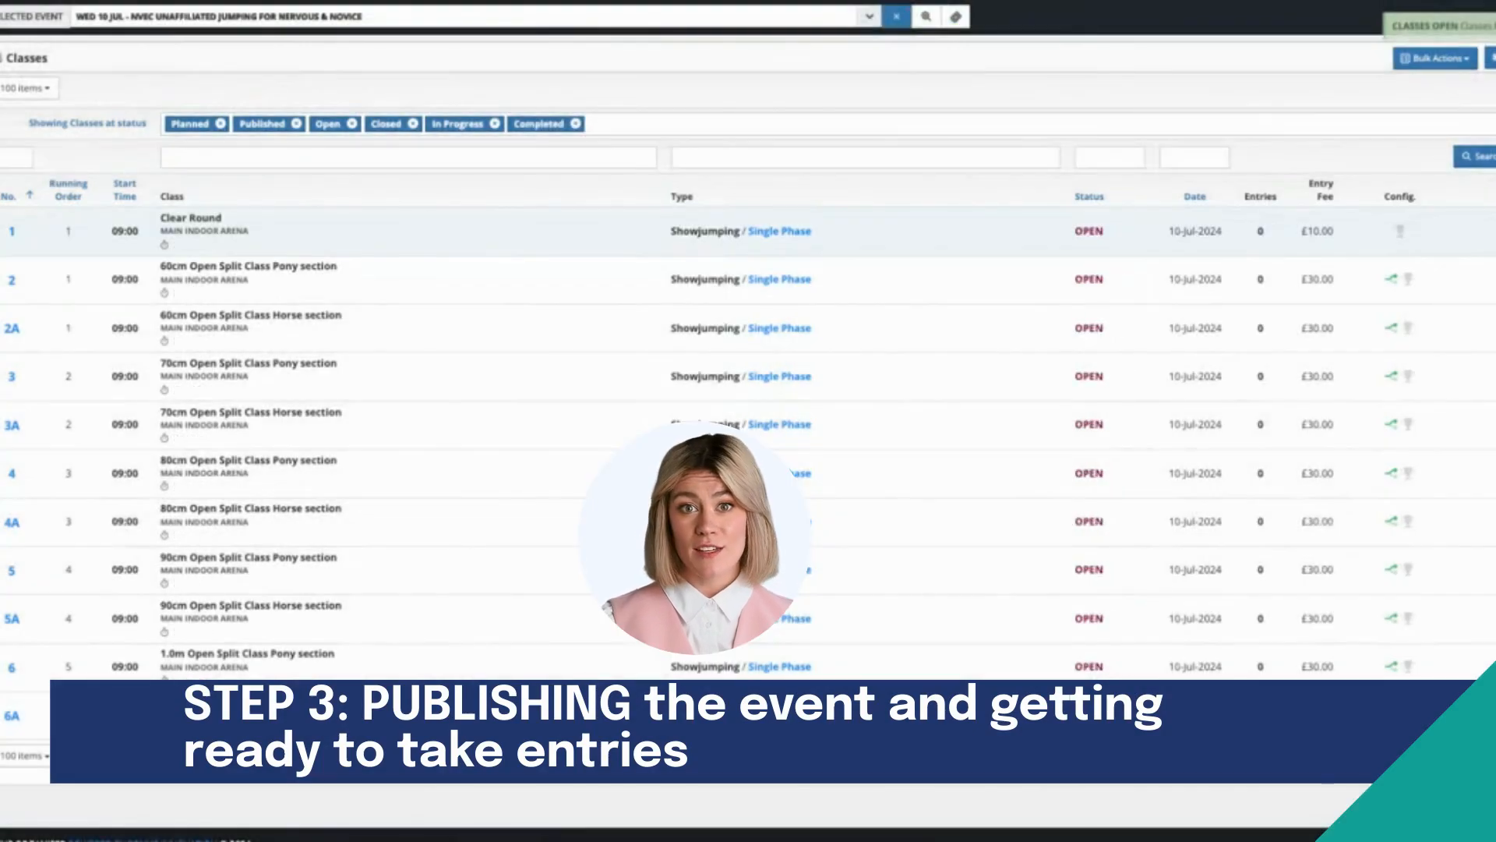